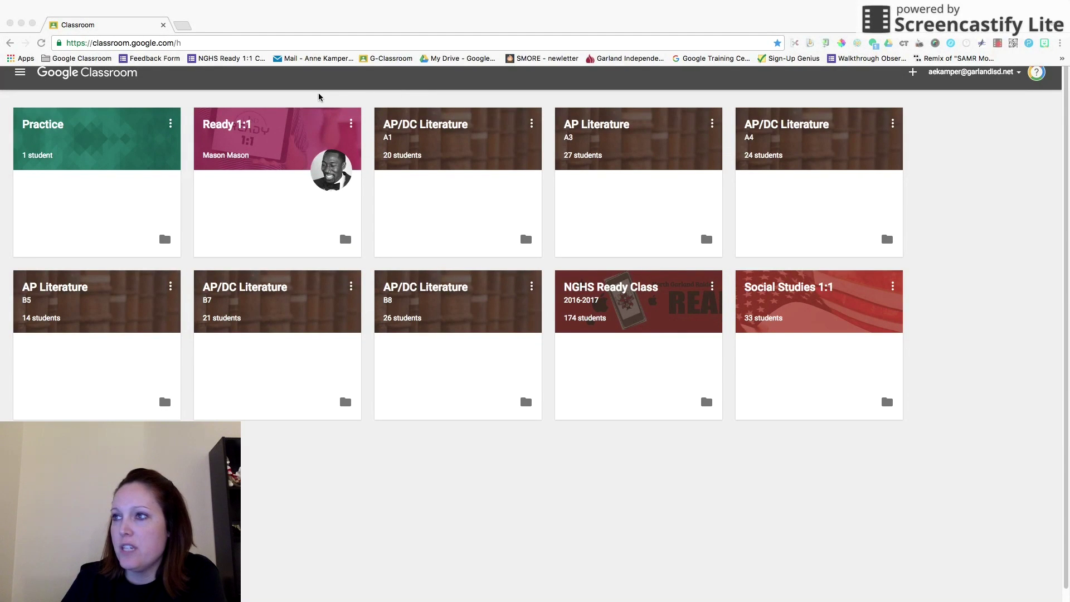
Check which account is signed in to the class overview page.
{"action": "left_click", "coordinate": [189, 31]}
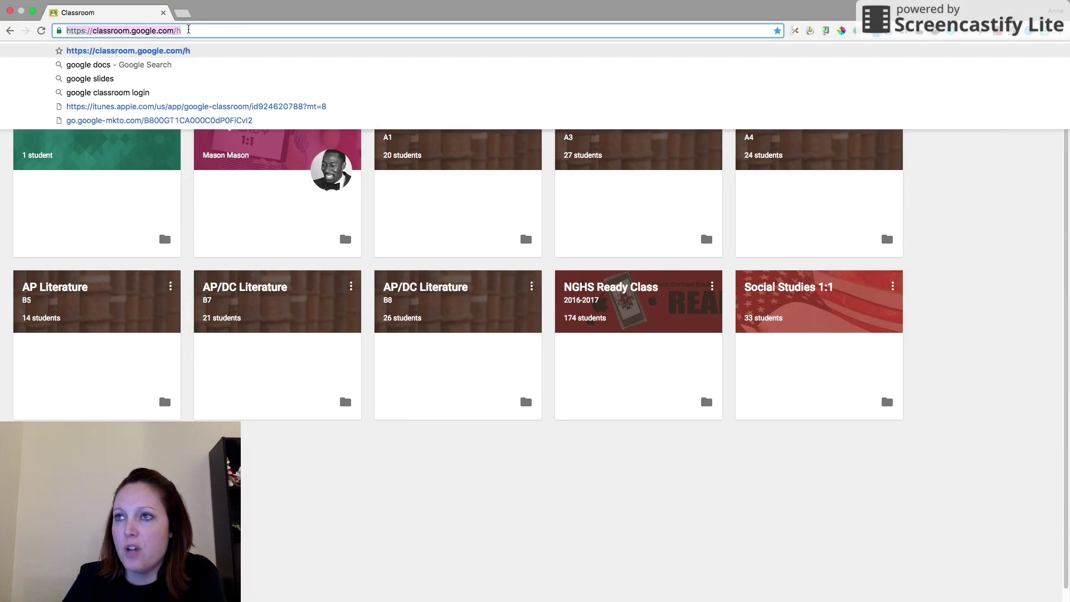
{"action": "left_click", "coordinate": [1000, 191]}
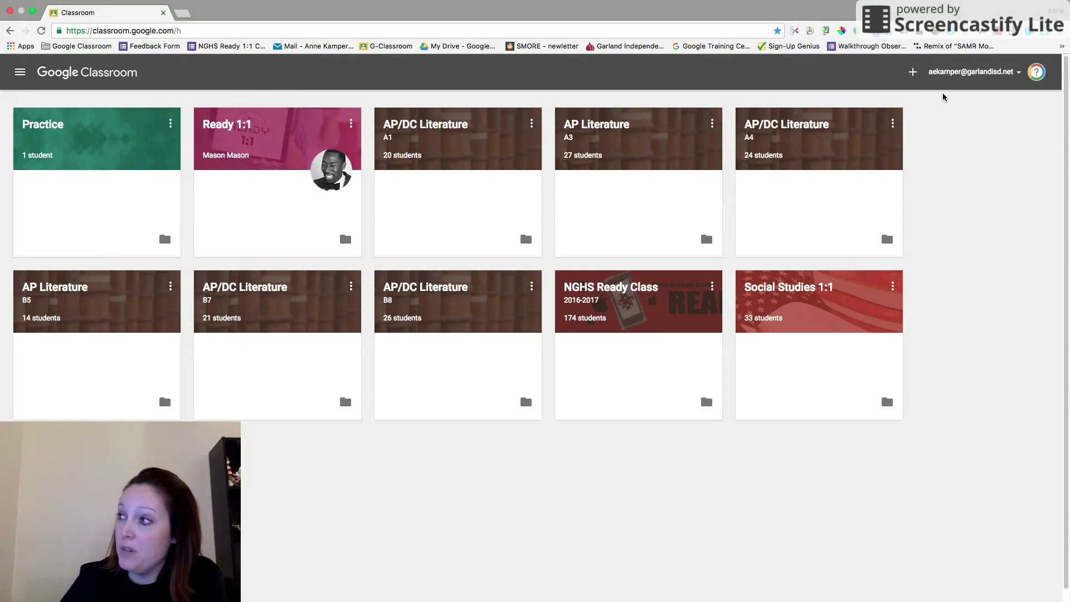
{"action": "left_click", "coordinate": [954, 77]}
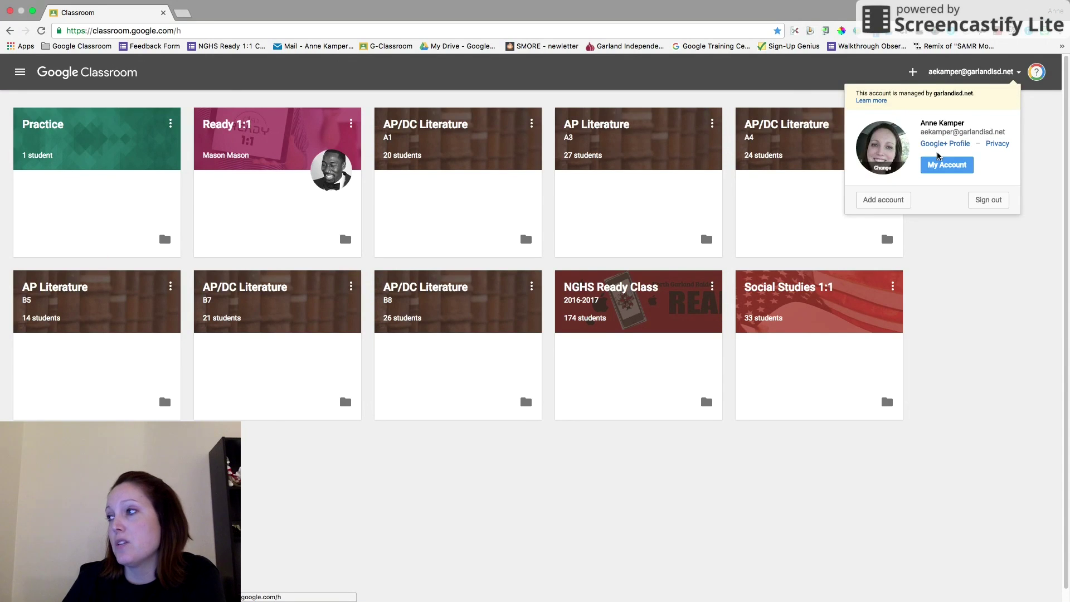
{"action": "left_click", "coordinate": [802, 72]}
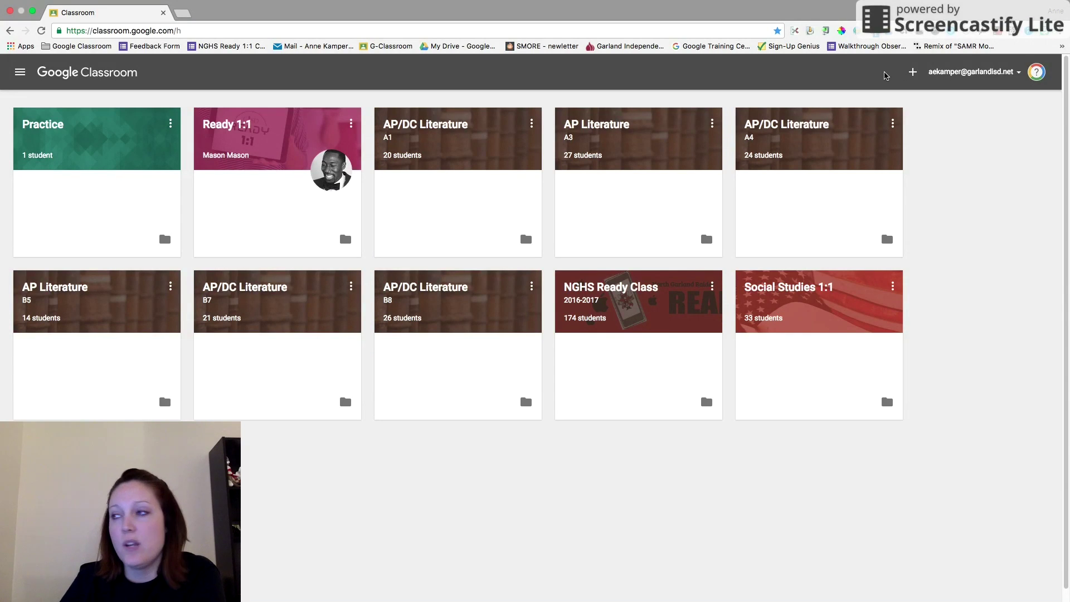
Start creating a new class with the class name Practice and the section A1.
{"action": "left_click", "coordinate": [911, 73]}
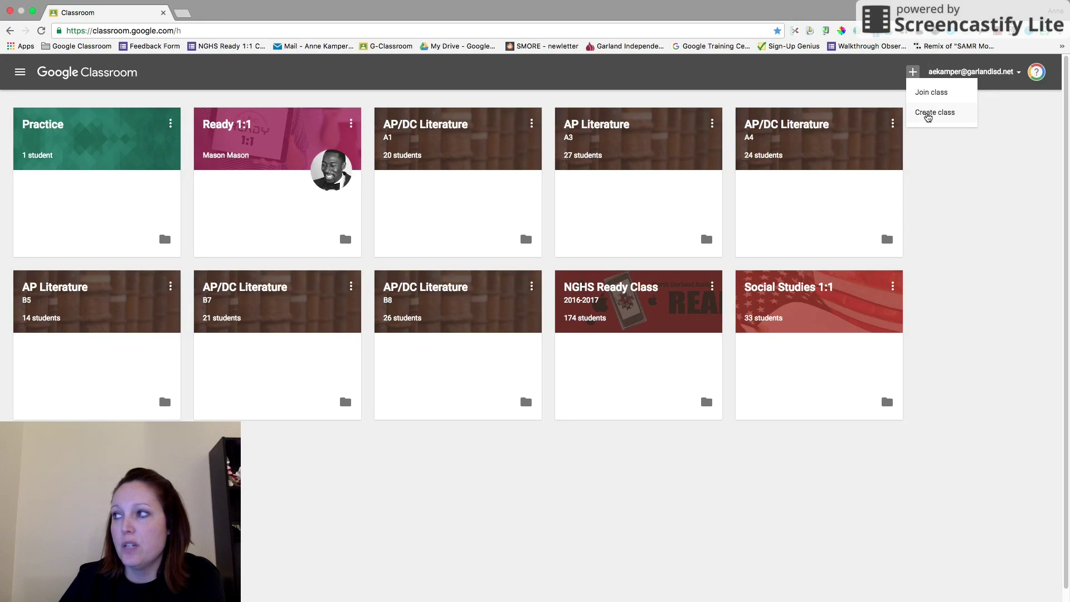
{"action": "left_click", "coordinate": [928, 113]}
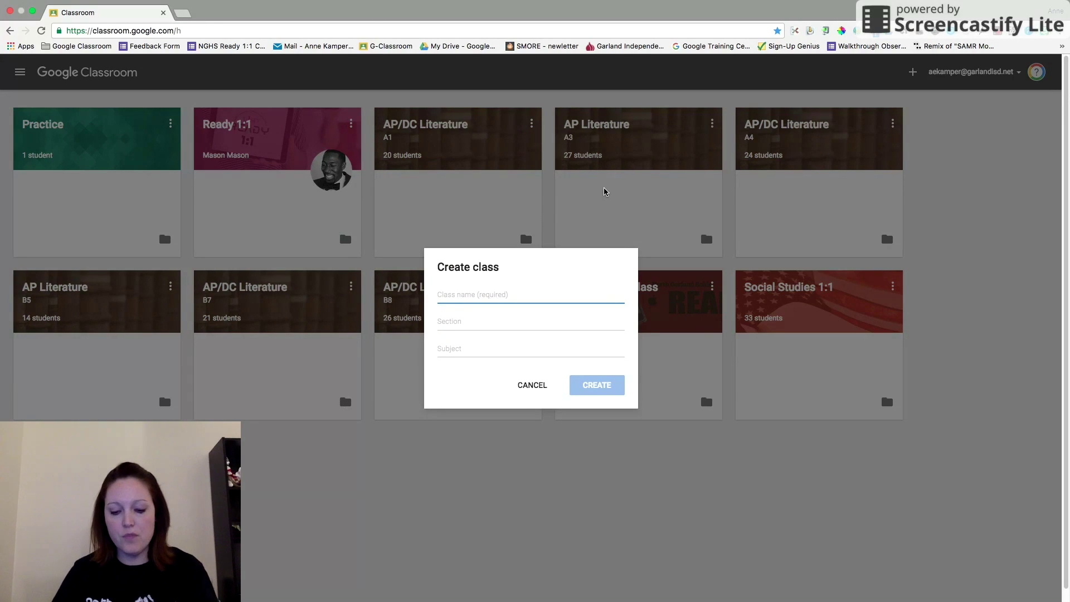
{"action": "type", "text": "Practi"}
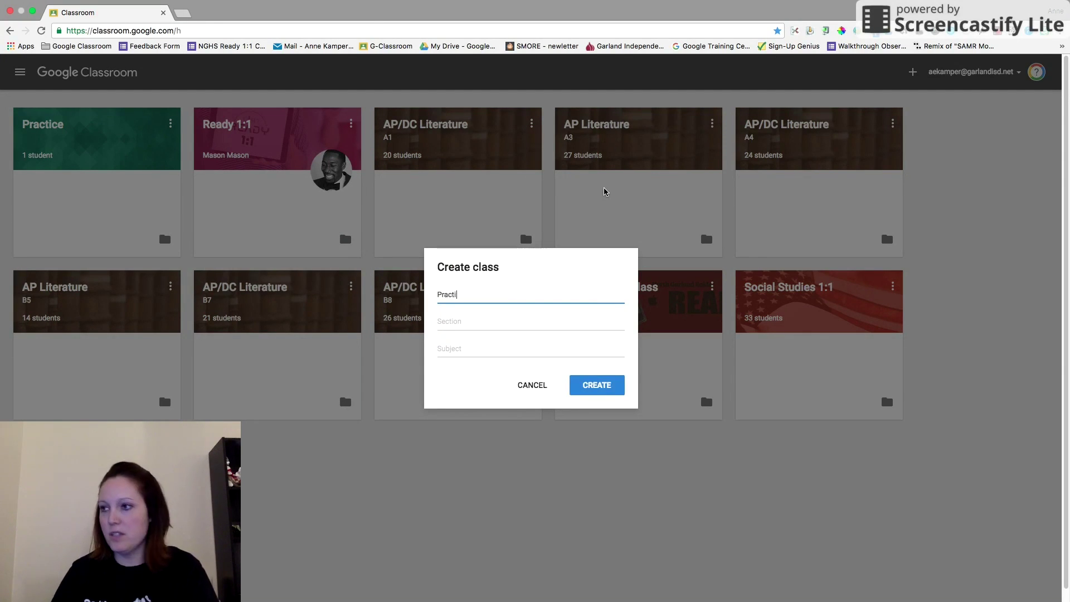
{"action": "type", "text": "ce"}
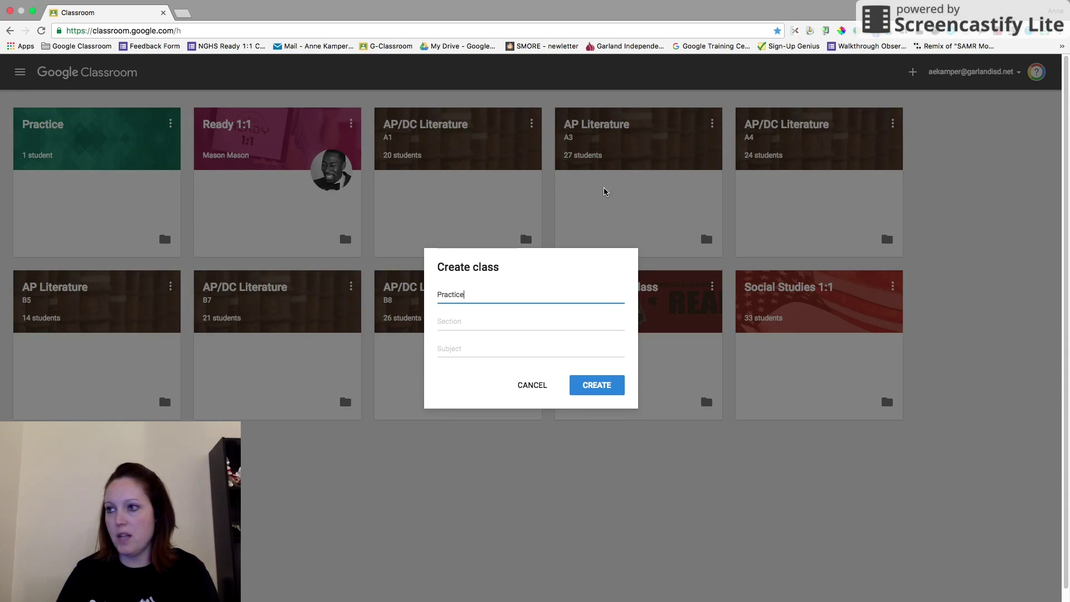
{"action": "key", "text": "Tab"}
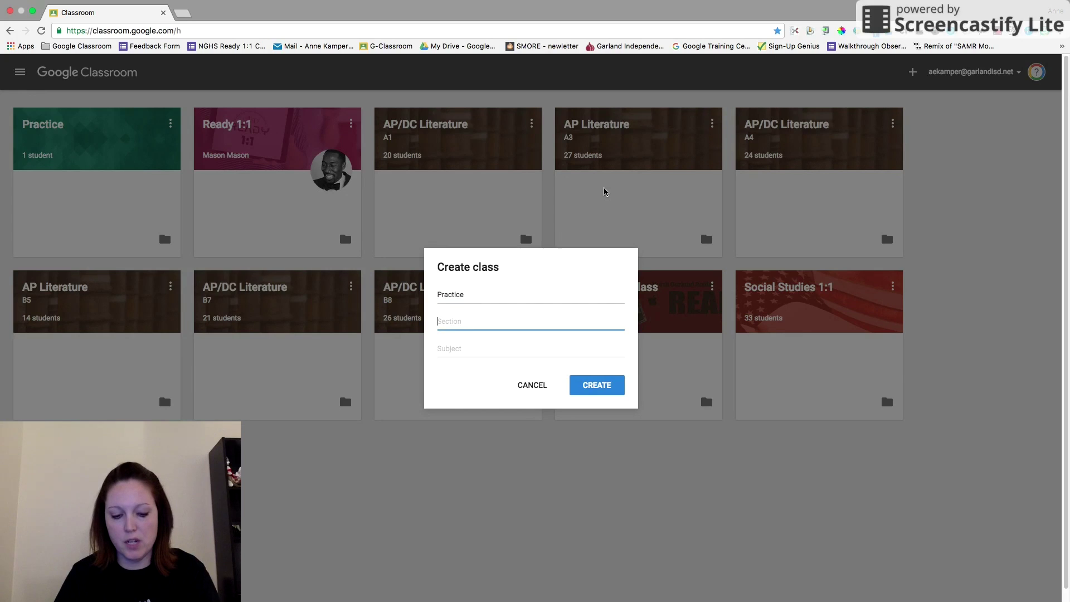
{"action": "type", "text": "A1"}
{"action": "key", "text": "Tab"}
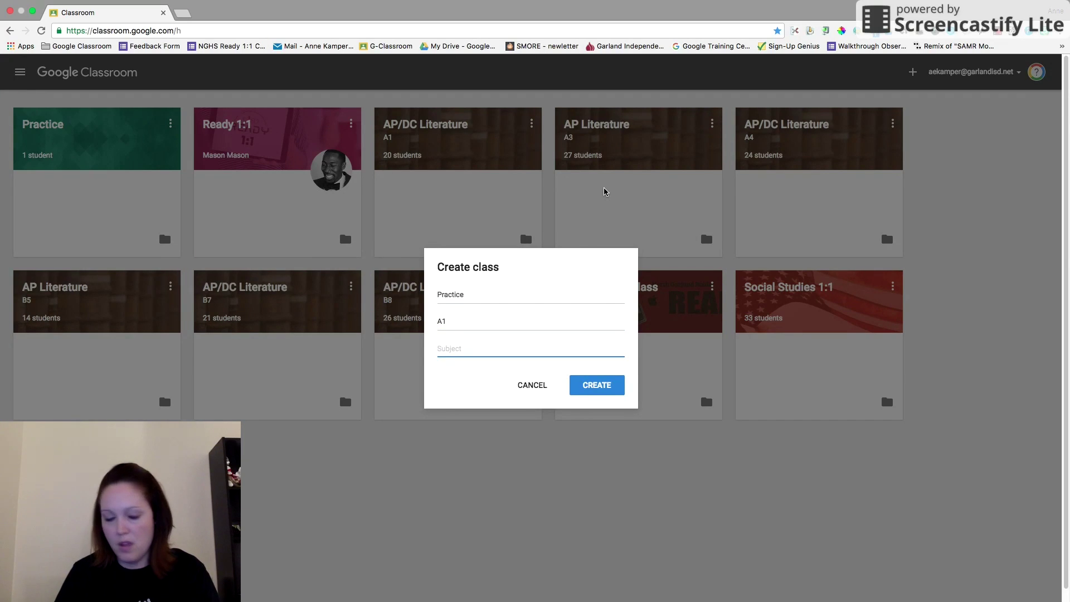
Enter Technology as the new class's subject and create the class.
{"action": "type", "text": "TE"}
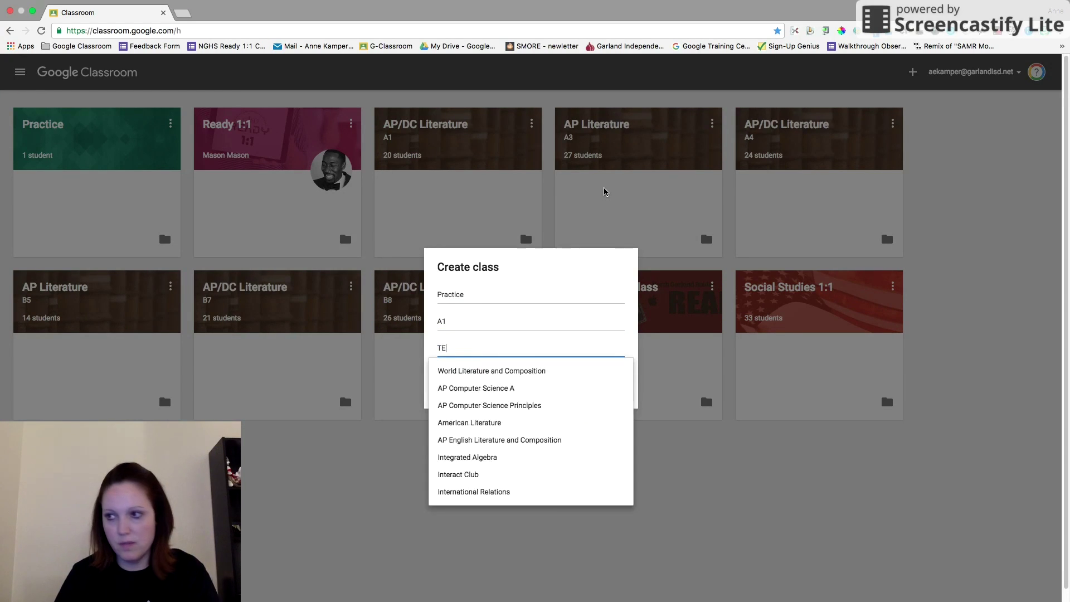
{"action": "key", "text": "BackSpace"}
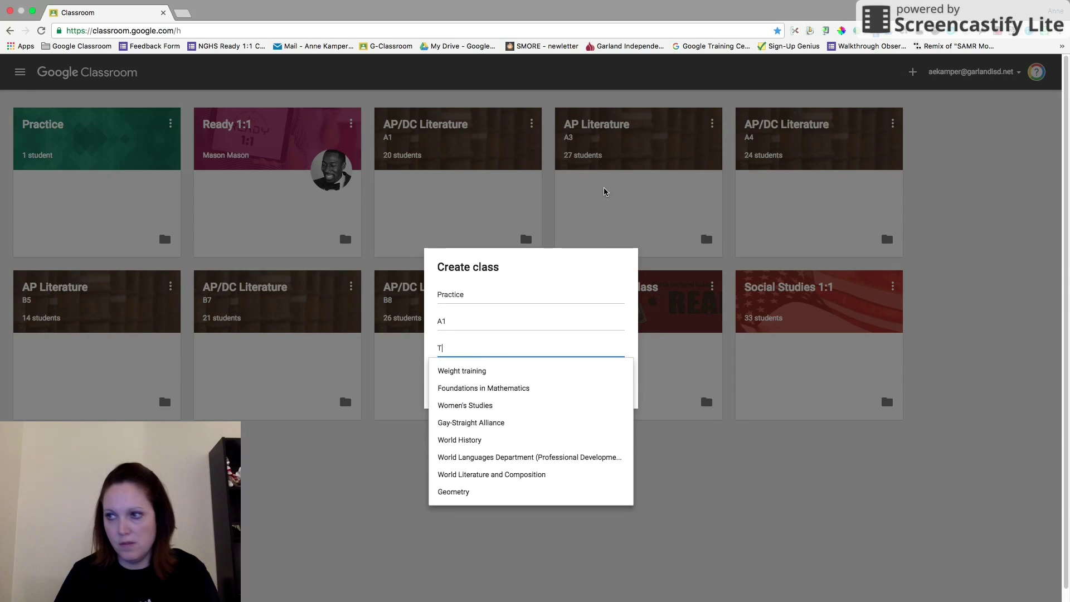
{"action": "type", "text": "echni"}
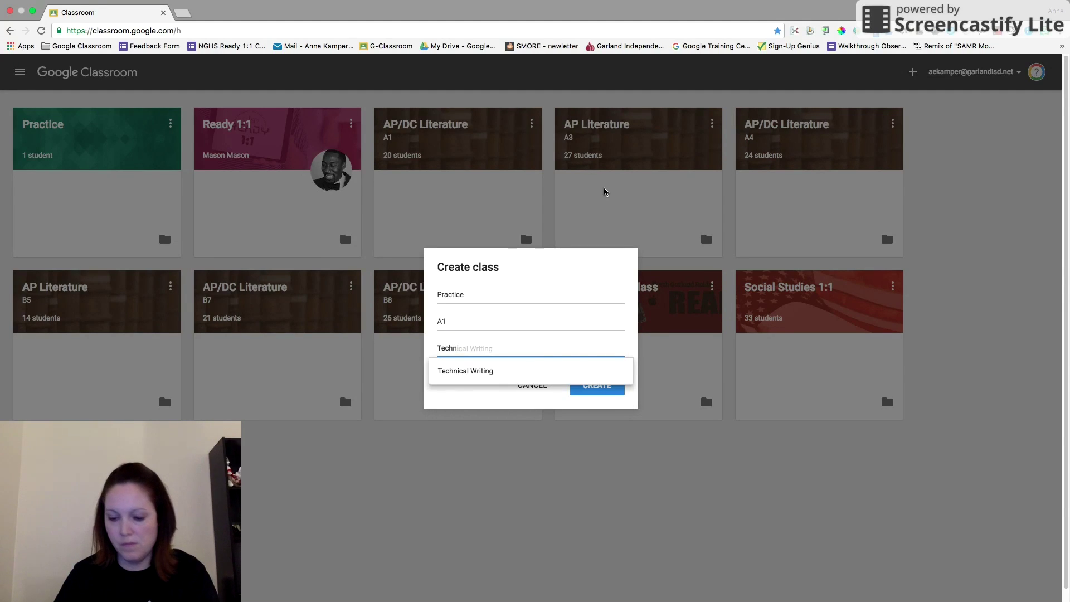
{"action": "key", "text": "BackSpace"}
{"action": "type", "text": "ology"}
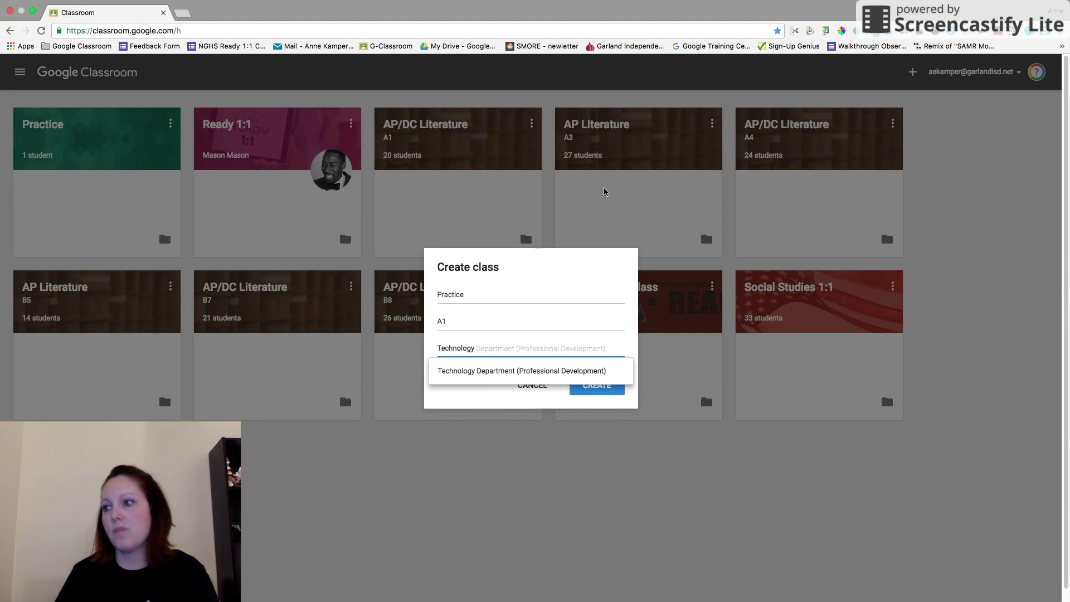
{"action": "left_click", "coordinate": [490, 393]}
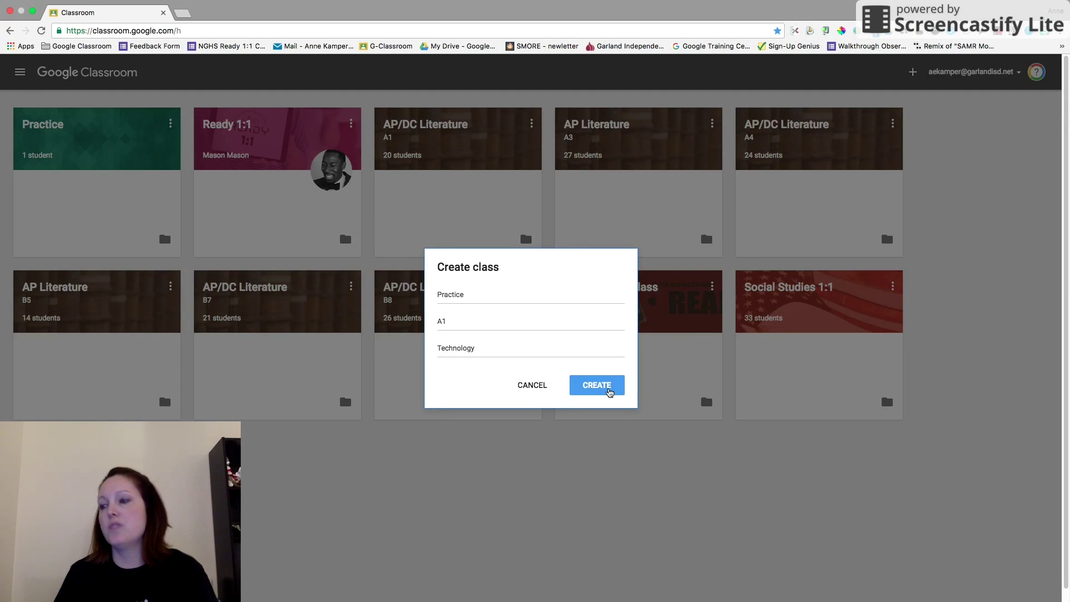
{"action": "left_click", "coordinate": [605, 394]}
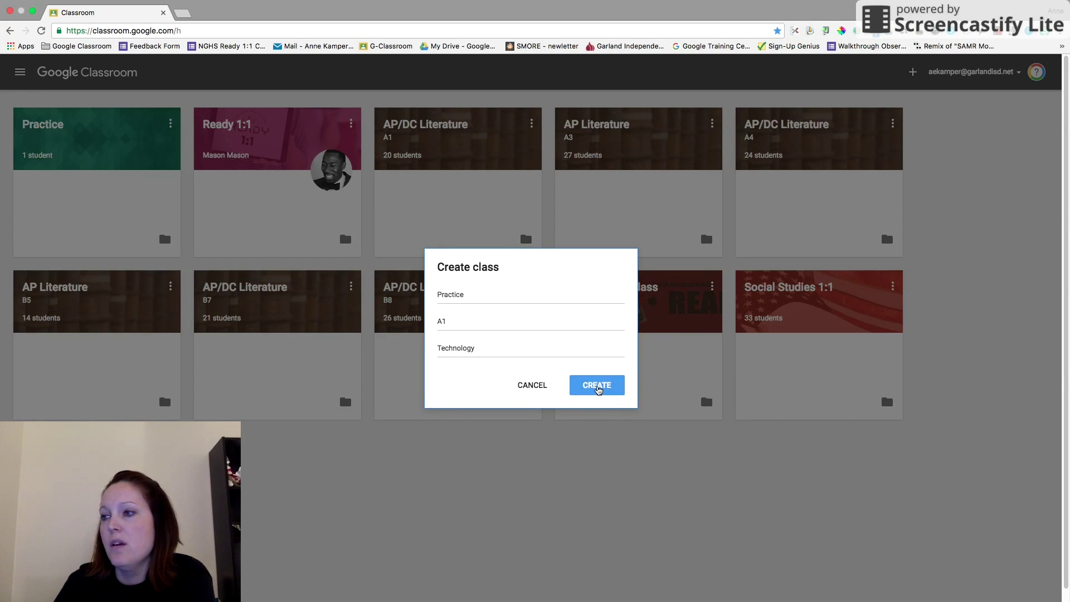
{"action": "left_click", "coordinate": [476, 322]}
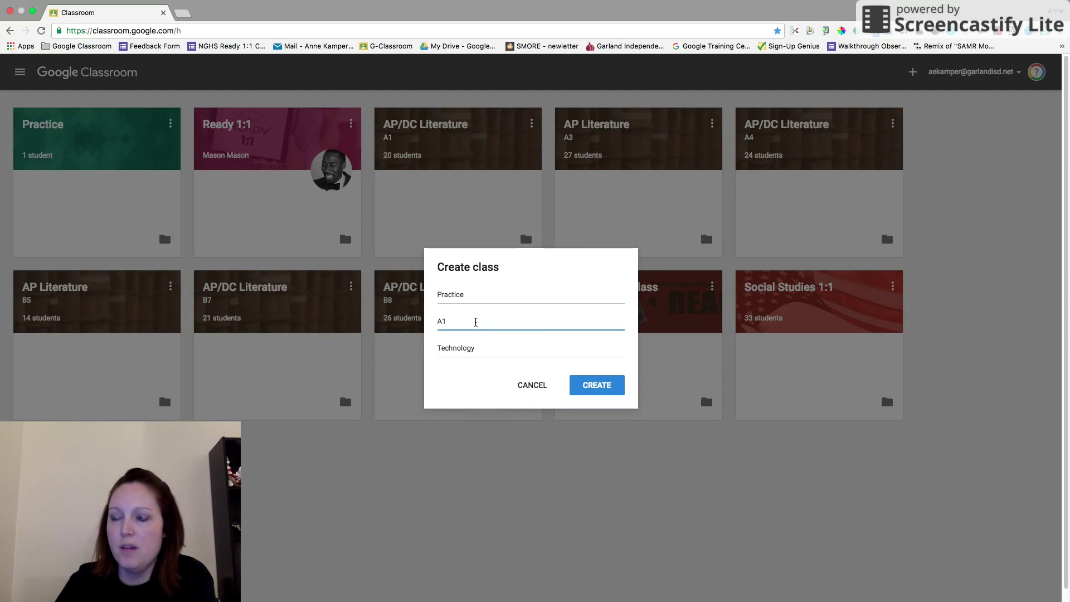
{"action": "left_click", "coordinate": [604, 387]}
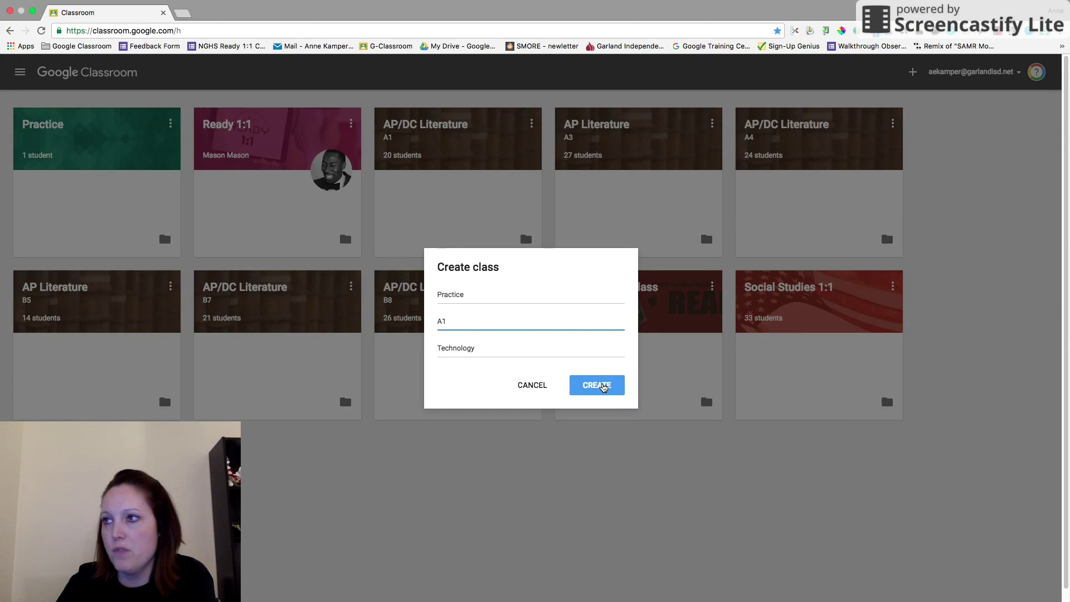
{"action": "left_click", "coordinate": [603, 387]}
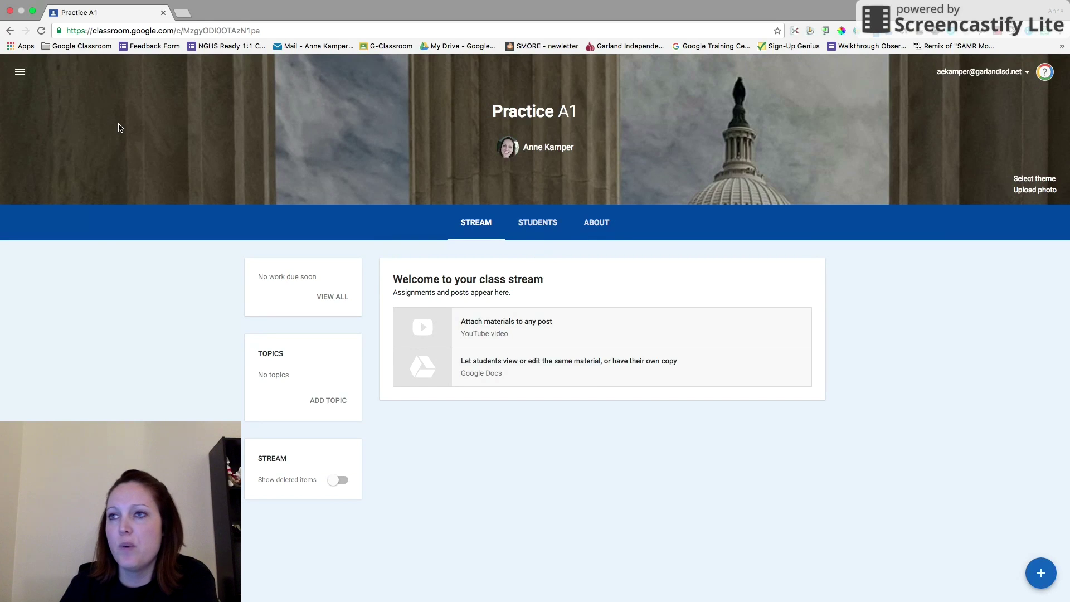
Look at the options of the Practice A1 card in the class overview and reopen that class.
{"action": "left_click", "coordinate": [21, 72]}
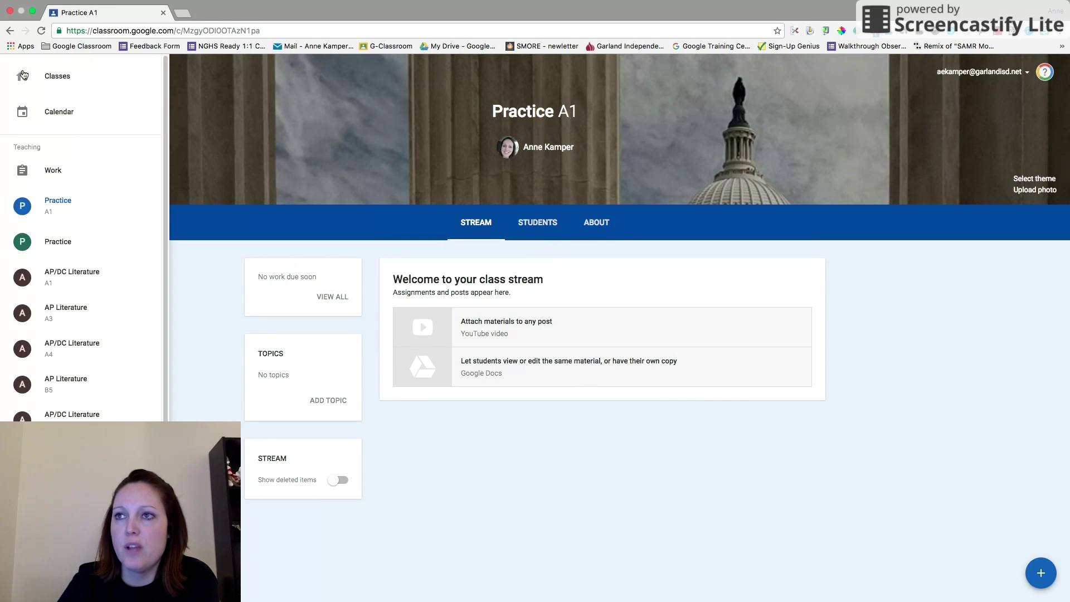
{"action": "left_click", "coordinate": [72, 77]}
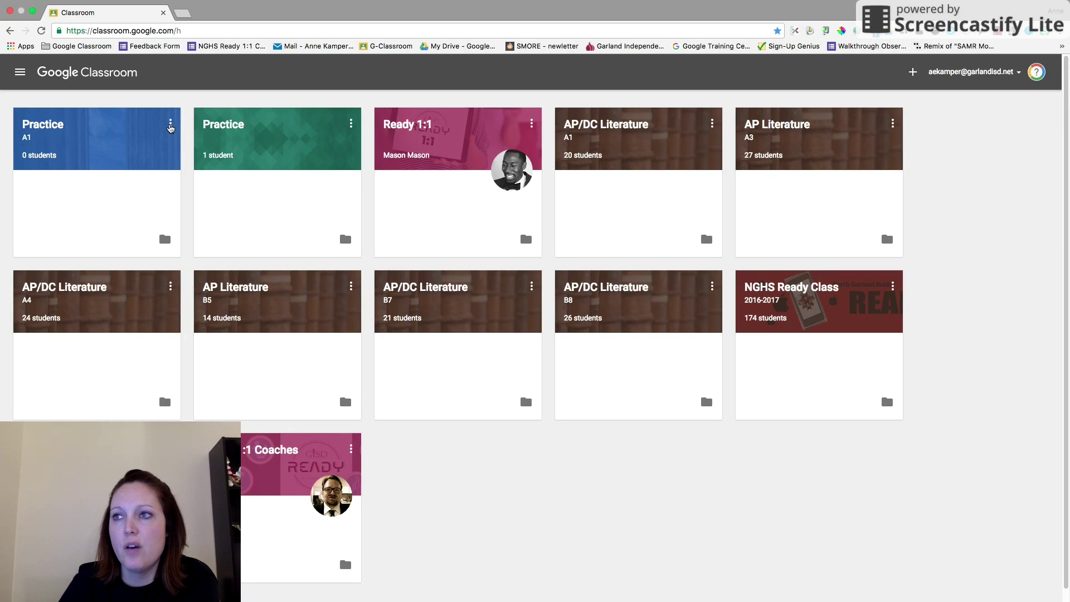
{"action": "left_click", "coordinate": [171, 124]}
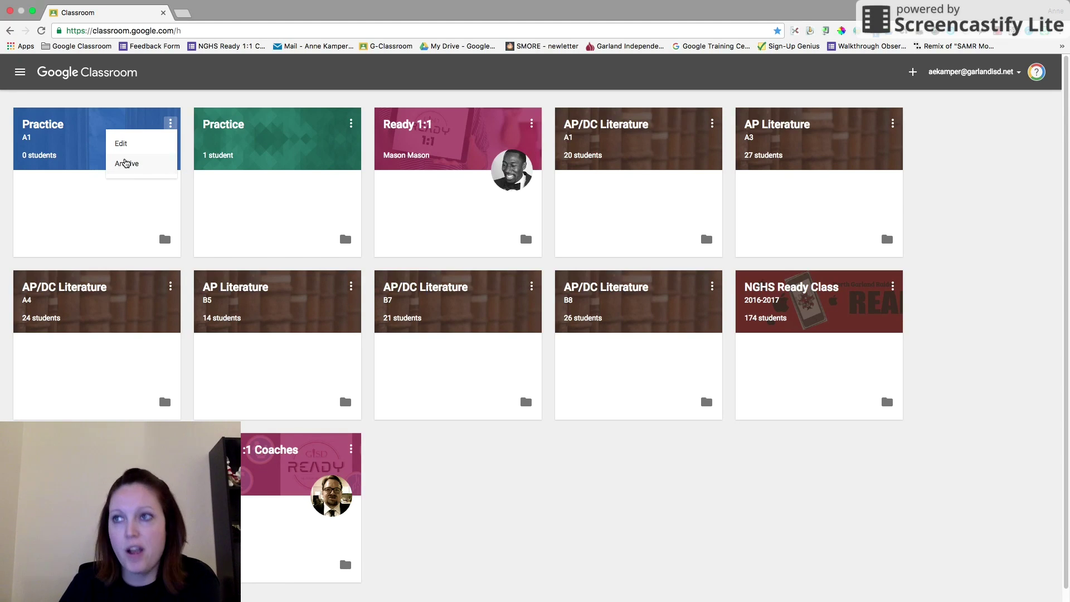
{"action": "left_click", "coordinate": [63, 138]}
{"action": "left_click", "coordinate": [63, 138]}
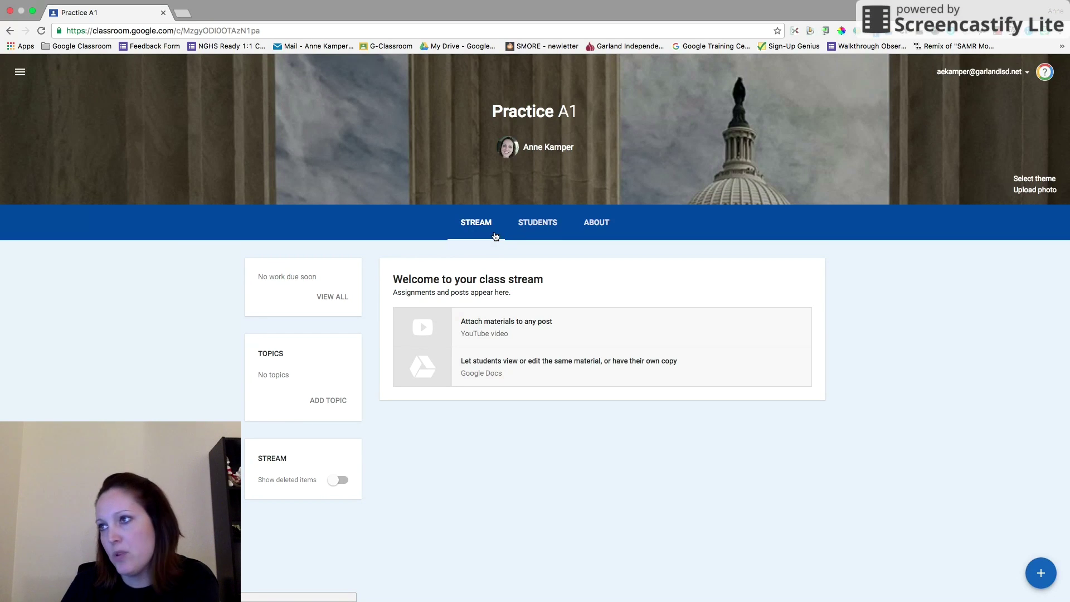
Set the student posting permission of the Practice A1 class to "Students can only comment".
{"action": "left_click", "coordinate": [523, 226]}
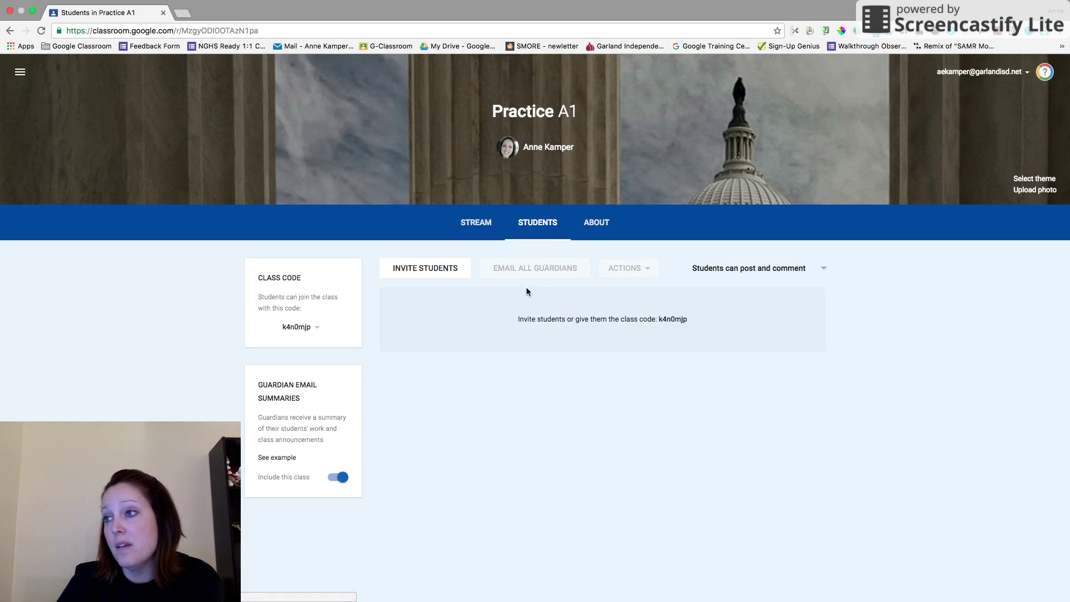
{"action": "left_click", "coordinate": [736, 269]}
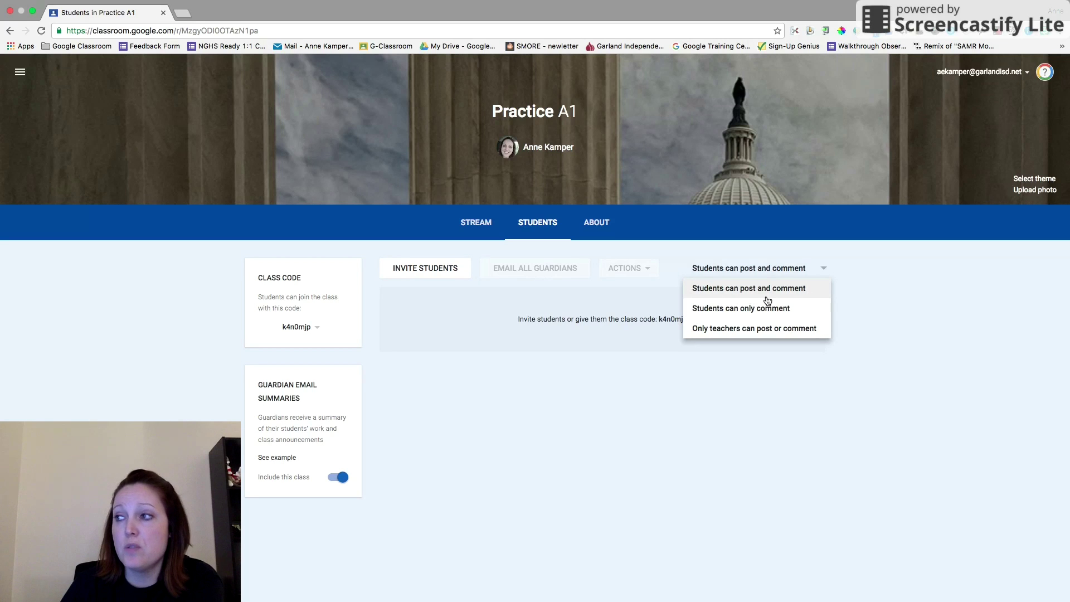
{"action": "left_click", "coordinate": [719, 313]}
{"action": "left_click", "coordinate": [744, 273]}
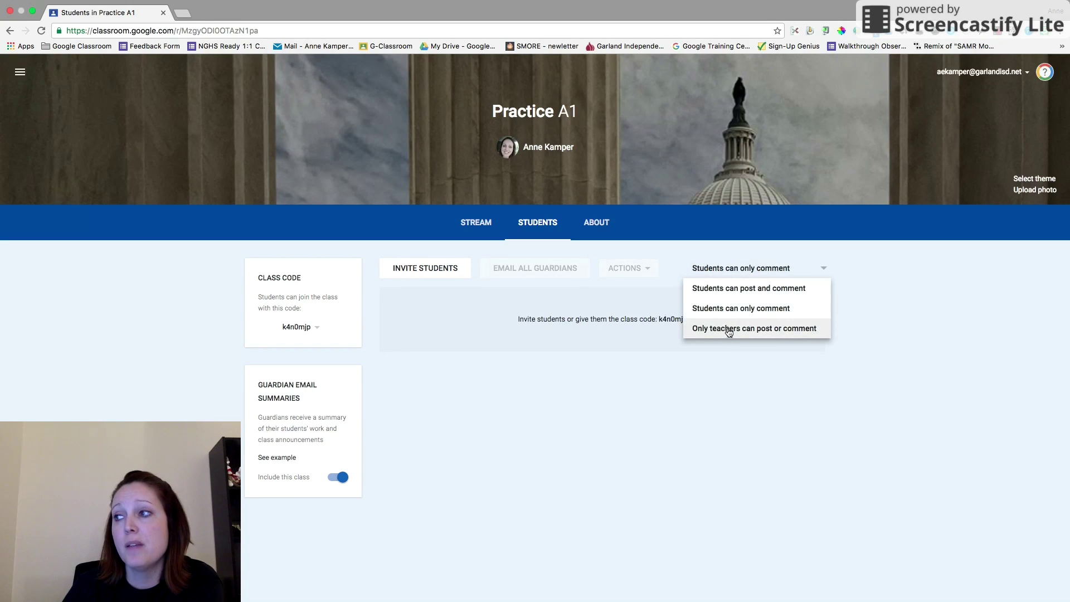
{"action": "left_click", "coordinate": [737, 291]}
{"action": "left_click", "coordinate": [735, 270]}
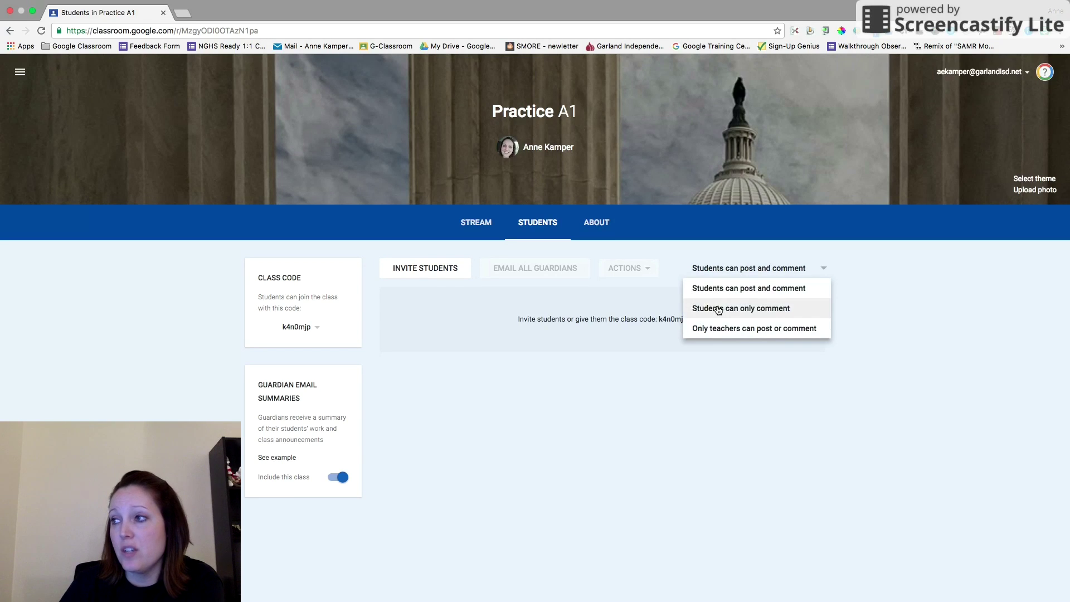
{"action": "left_click", "coordinate": [718, 310]}
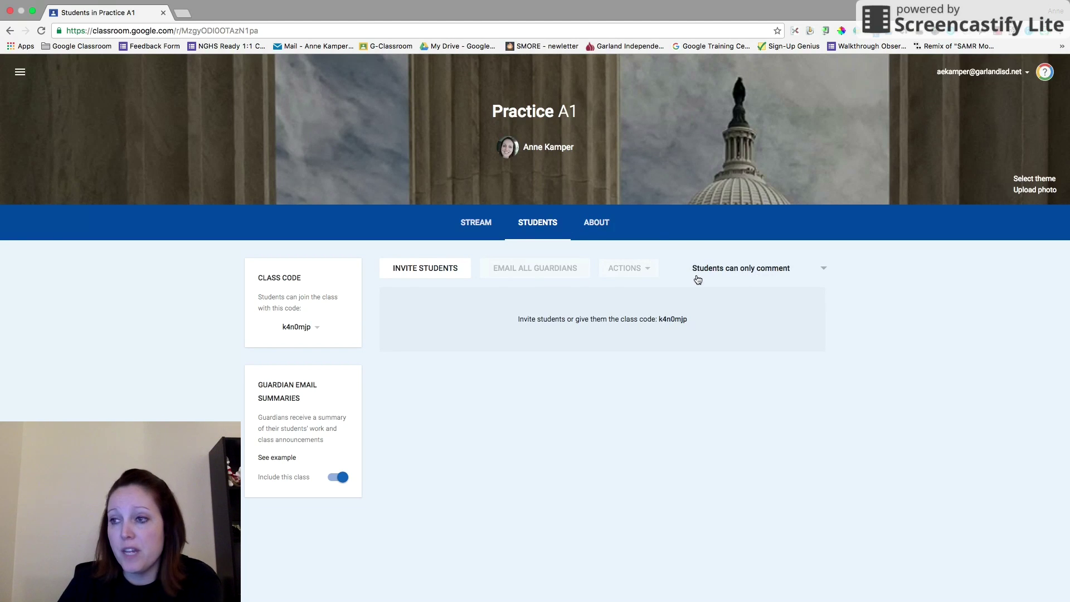
Open the class's About page and inspect the Practice folder inside Google Drive's Classroom folder in a separate browser tab.
{"action": "left_click", "coordinate": [596, 229]}
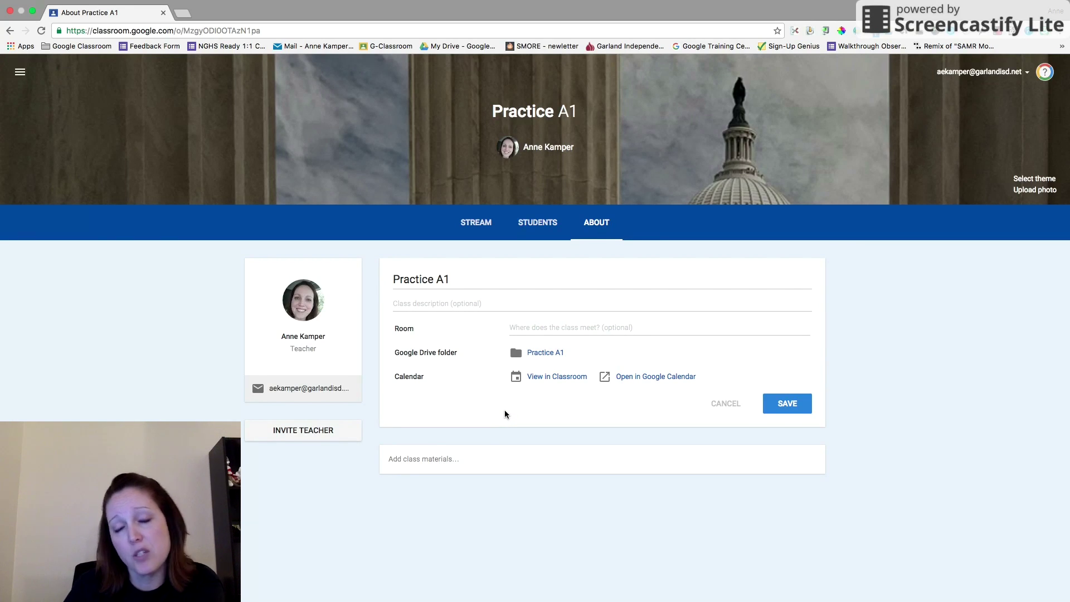
{"action": "left_click", "coordinate": [182, 13]}
{"action": "left_click", "coordinate": [445, 46]}
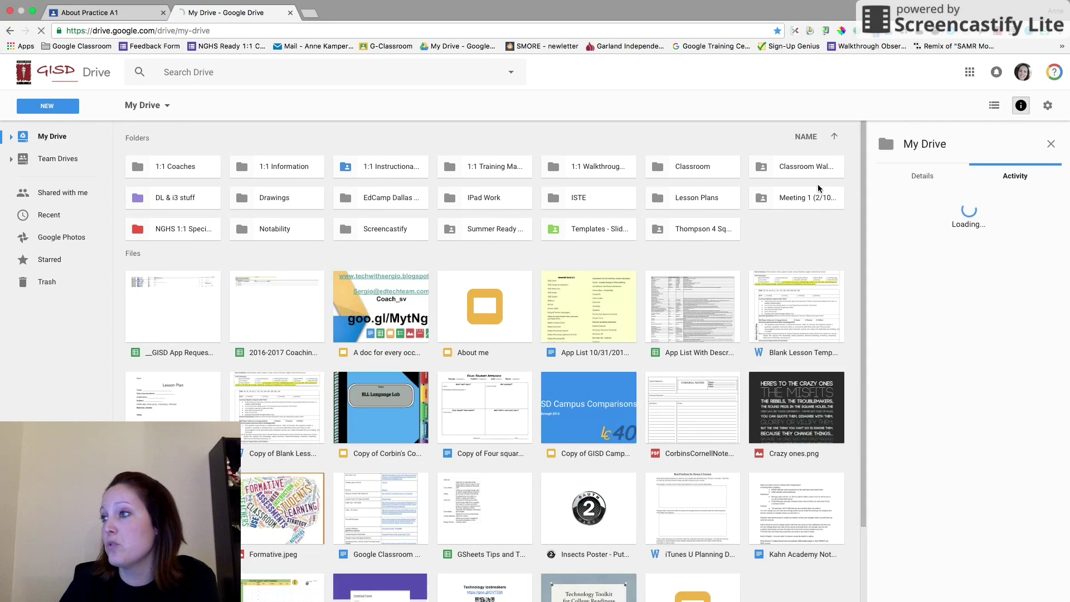
{"action": "double_click", "coordinate": [672, 168]}
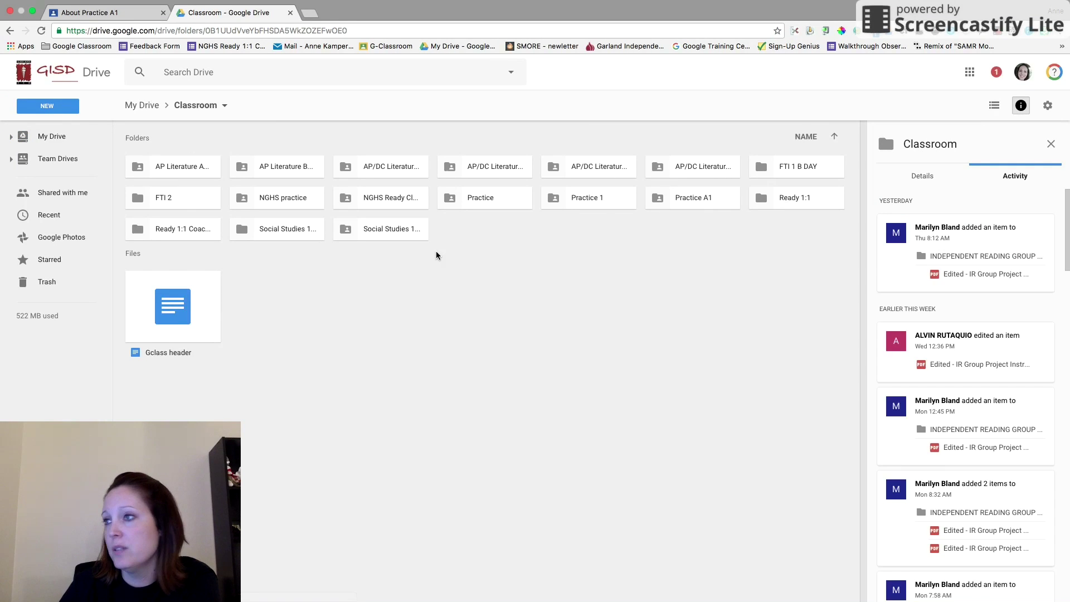
{"action": "double_click", "coordinate": [455, 200]}
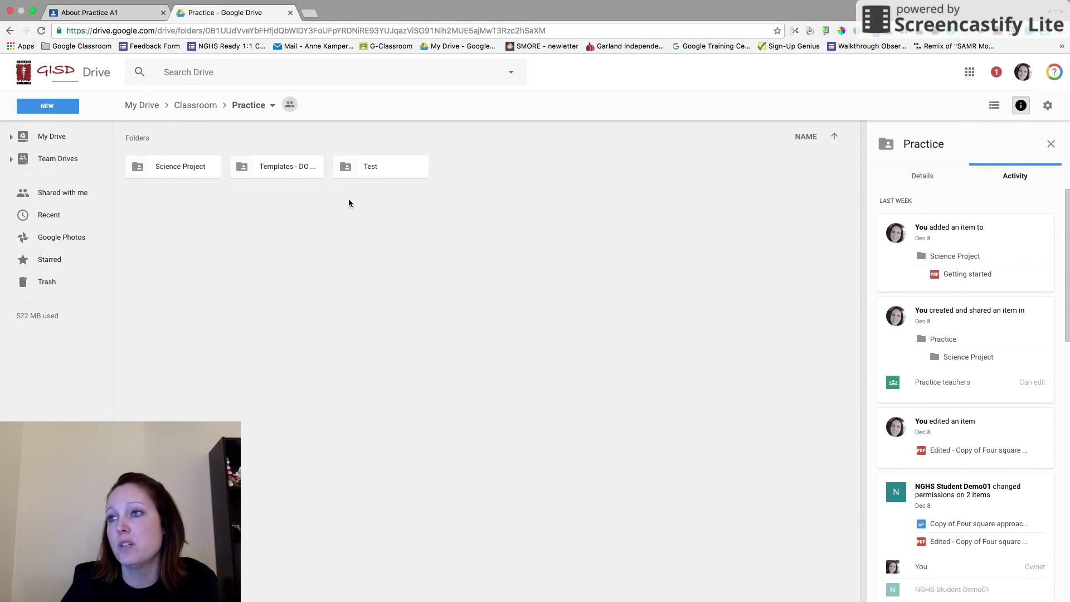
{"action": "left_click", "coordinate": [290, 13]}
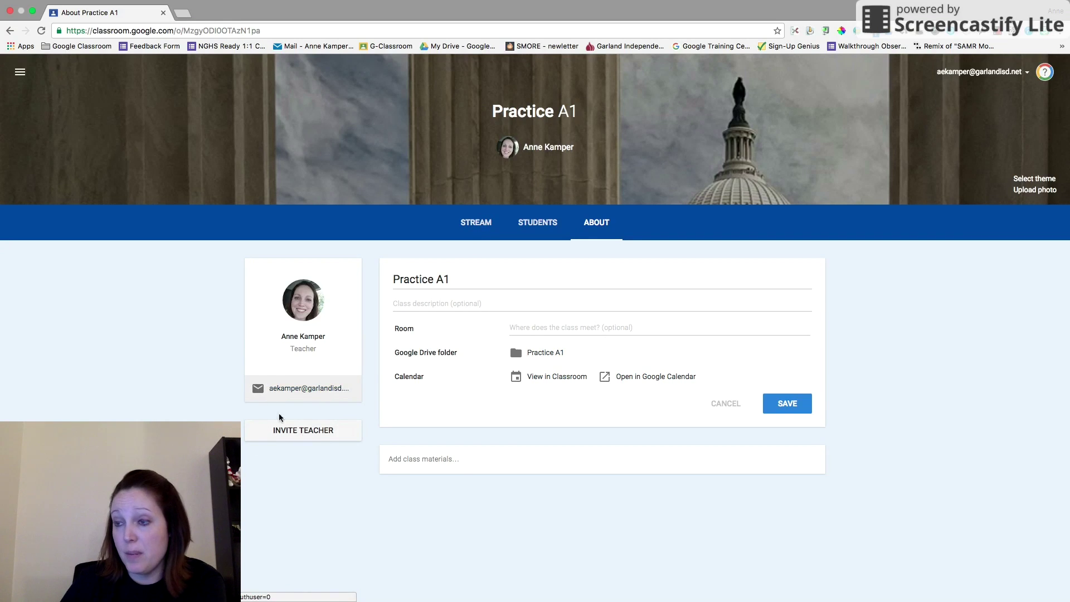
View the contacts available for a co-teacher invitation to the class and close the list without inviting anyone.
{"action": "left_click", "coordinate": [289, 432]}
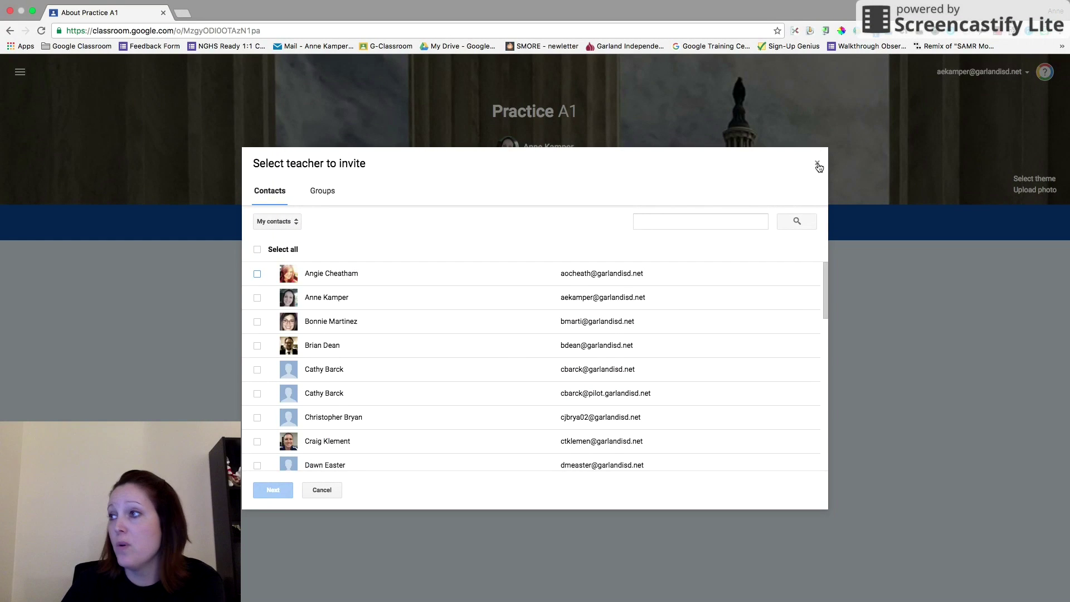
{"action": "left_click", "coordinate": [817, 165]}
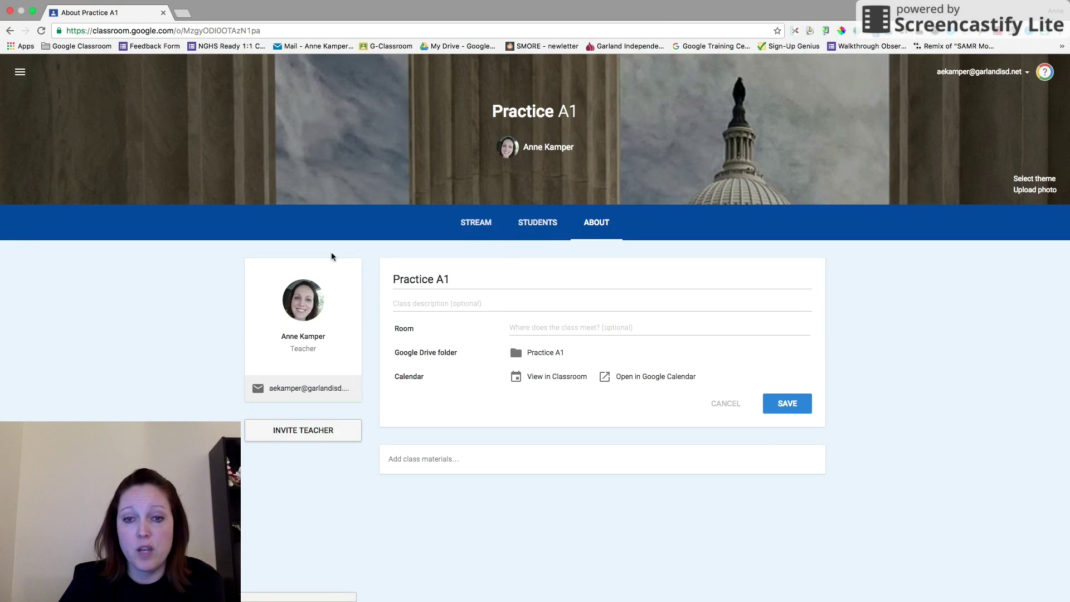
Open the class's Stream page, view the form for a new question and close it without asking anything.
{"action": "left_click", "coordinate": [473, 223]}
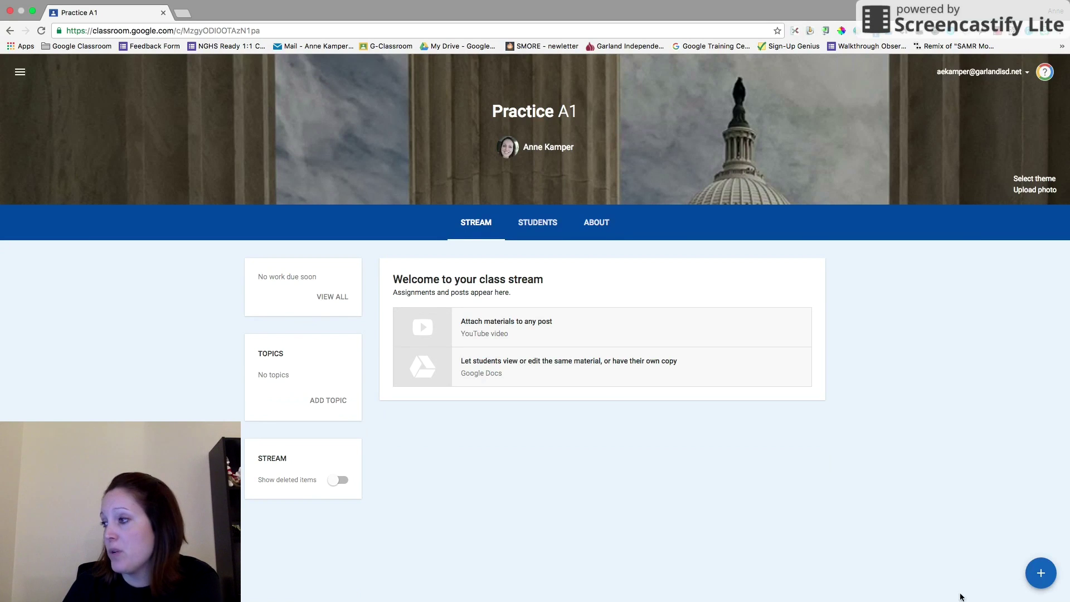
{"action": "mouse_move", "coordinate": [1036, 574]}
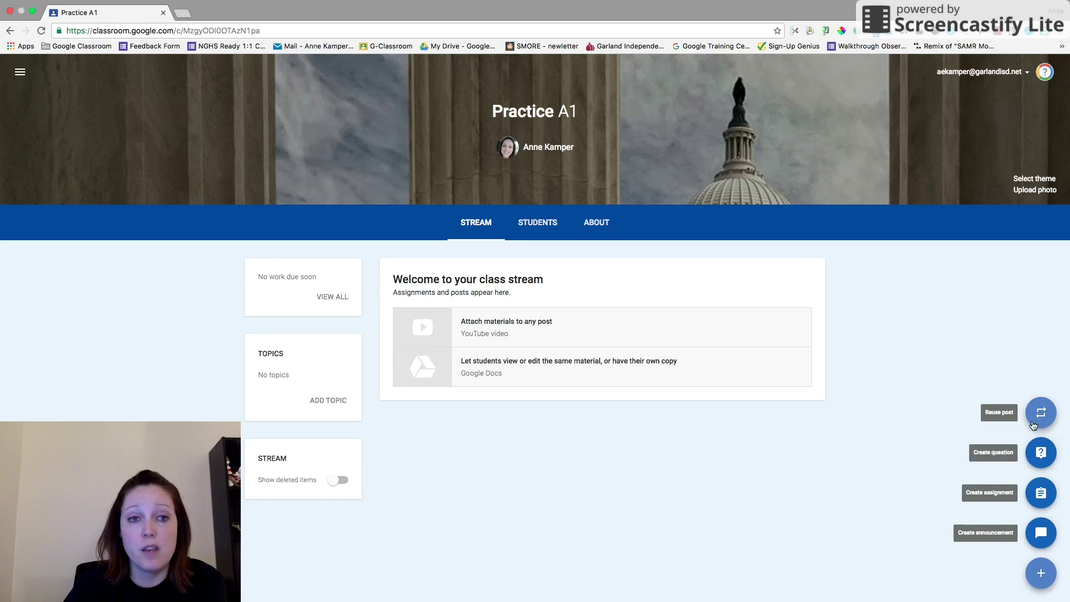
{"action": "left_click", "coordinate": [1040, 451]}
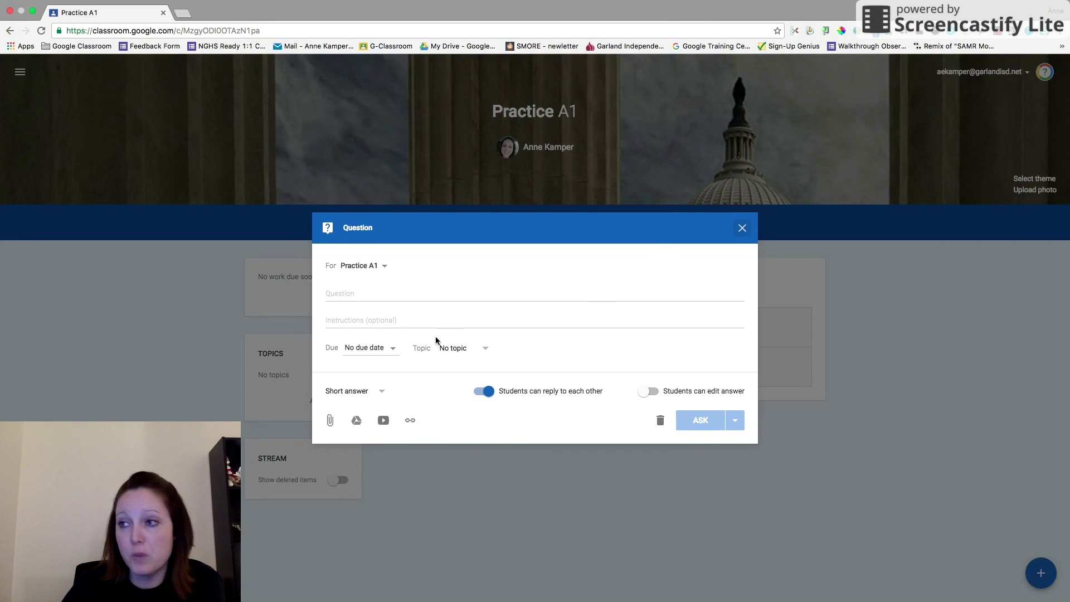
{"action": "left_click", "coordinate": [742, 228]}
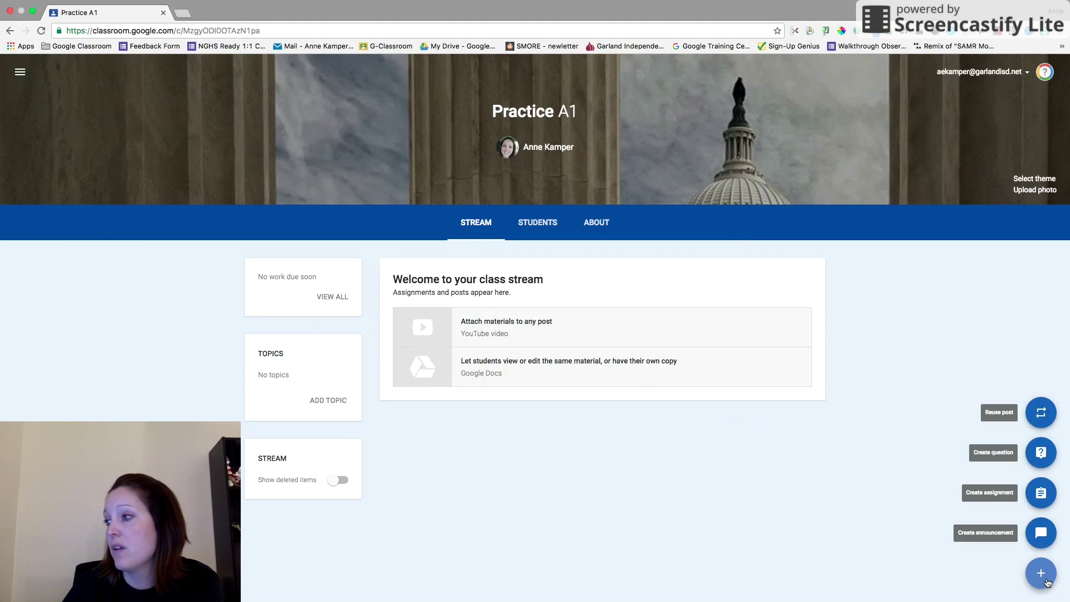
Start a new assignment for Practice A1 and look through its class list, due date and file upload options.
{"action": "left_click", "coordinate": [1048, 493]}
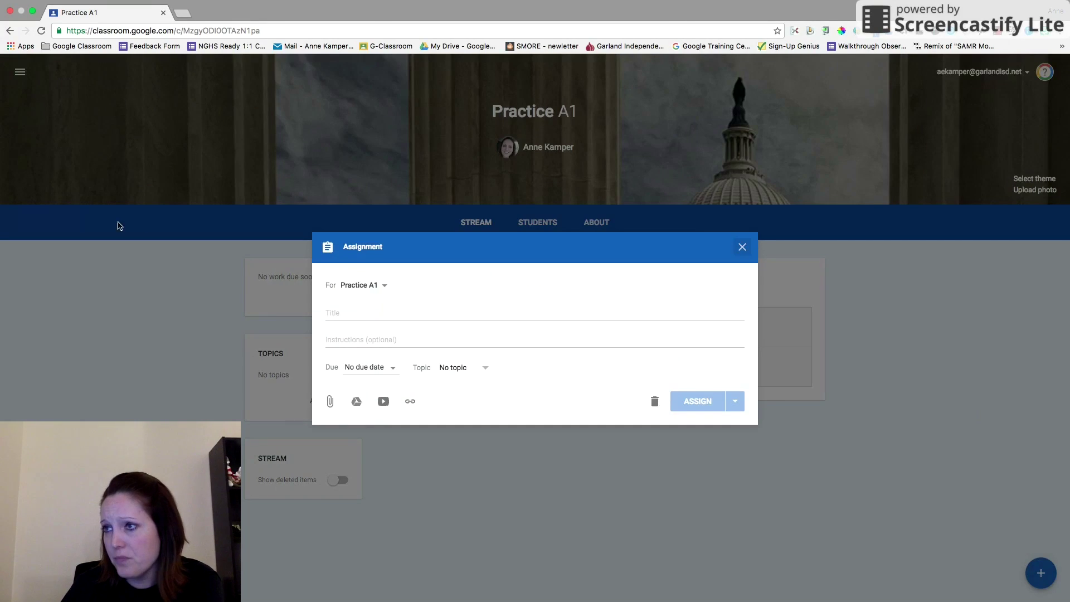
{"action": "left_click", "coordinate": [356, 286]}
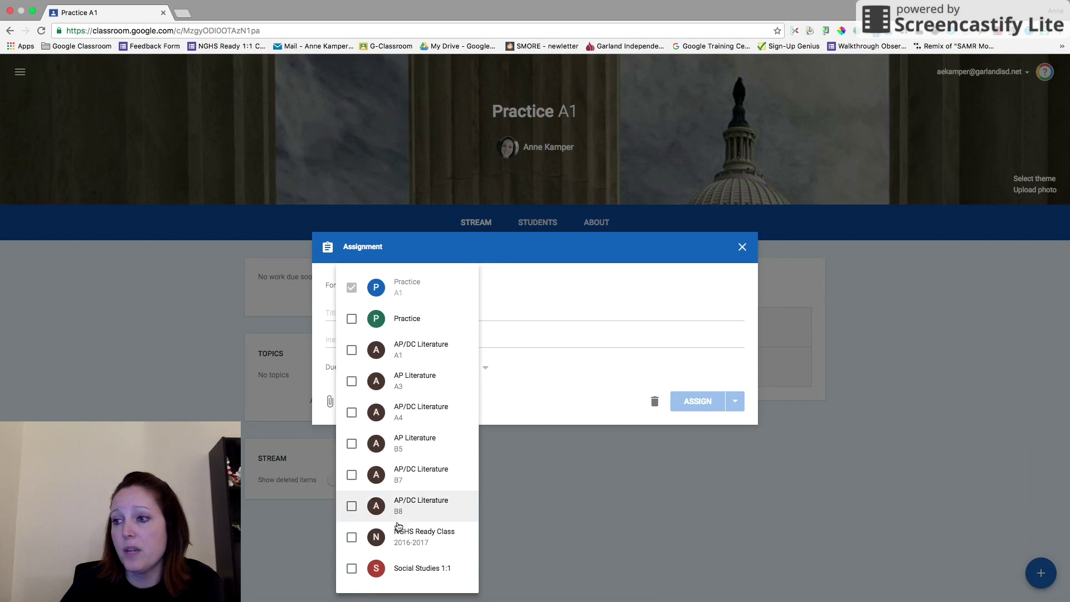
{"action": "left_click", "coordinate": [495, 293]}
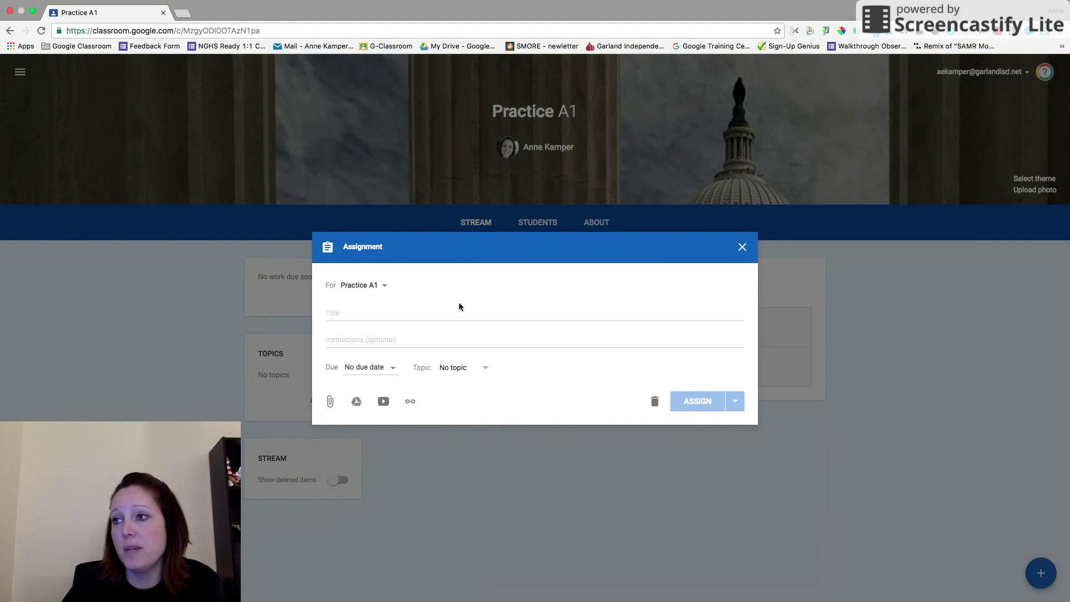
{"action": "left_click", "coordinate": [348, 310]}
{"action": "left_click", "coordinate": [335, 340]}
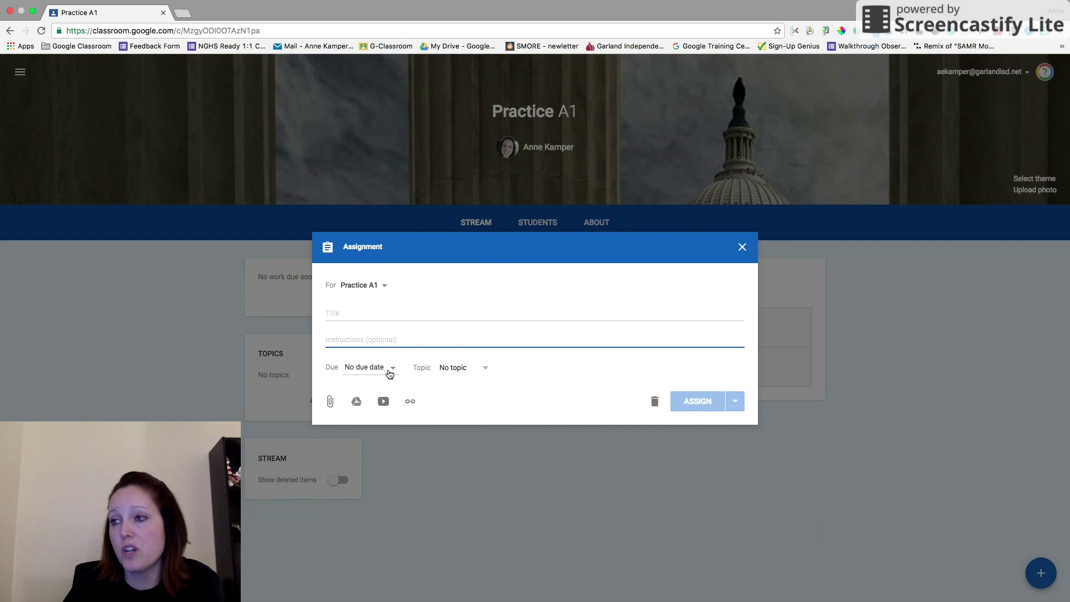
{"action": "left_click", "coordinate": [390, 373]}
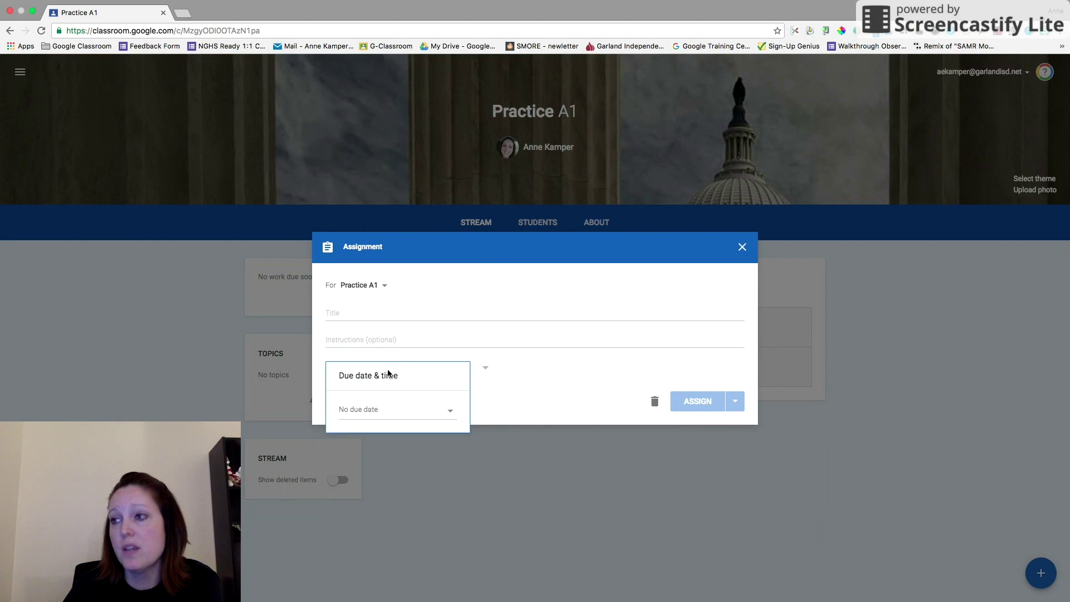
{"action": "left_click", "coordinate": [542, 372]}
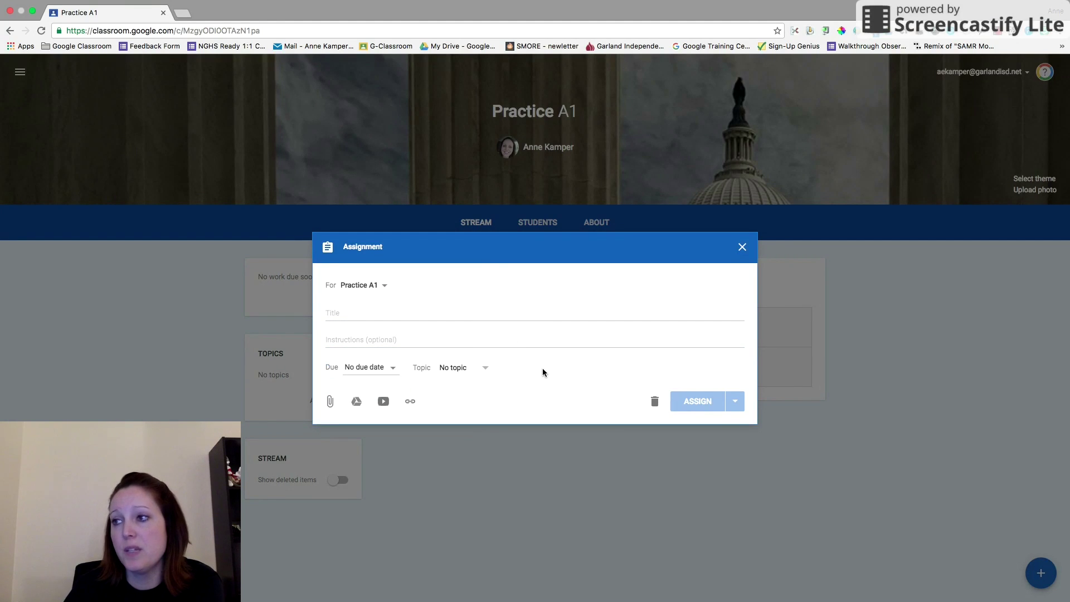
{"action": "left_click", "coordinate": [330, 408]}
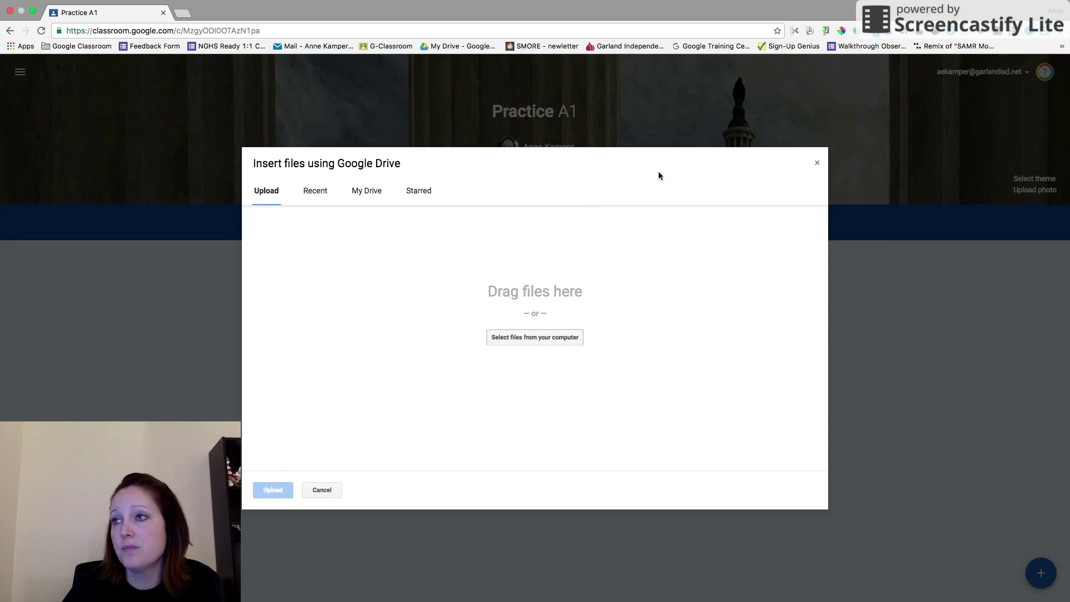
{"action": "left_click", "coordinate": [817, 163]}
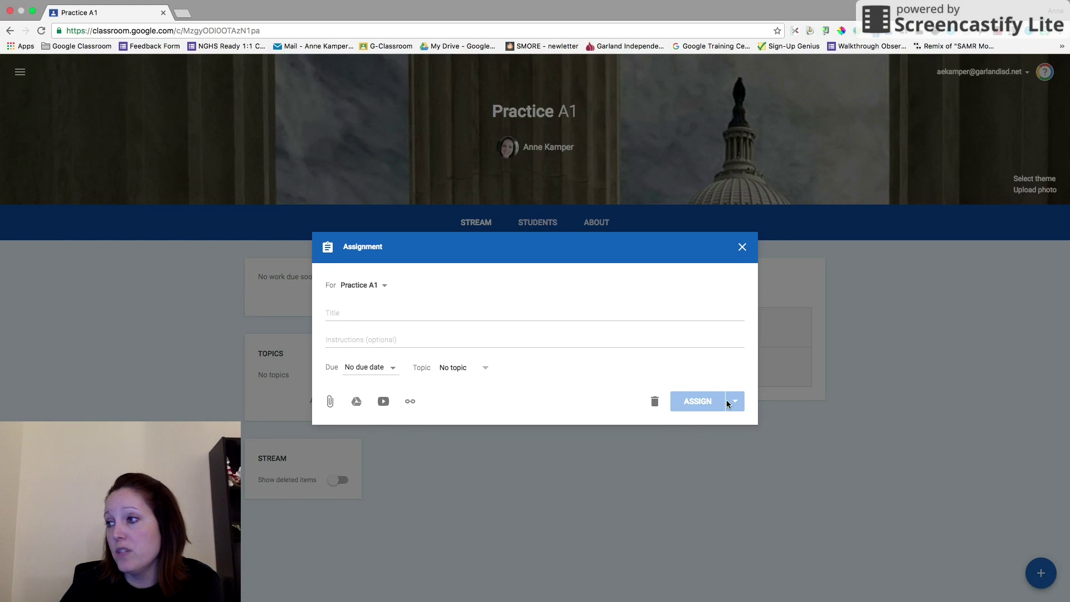
Title the assignment "Test".
{"action": "left_click", "coordinate": [418, 311]}
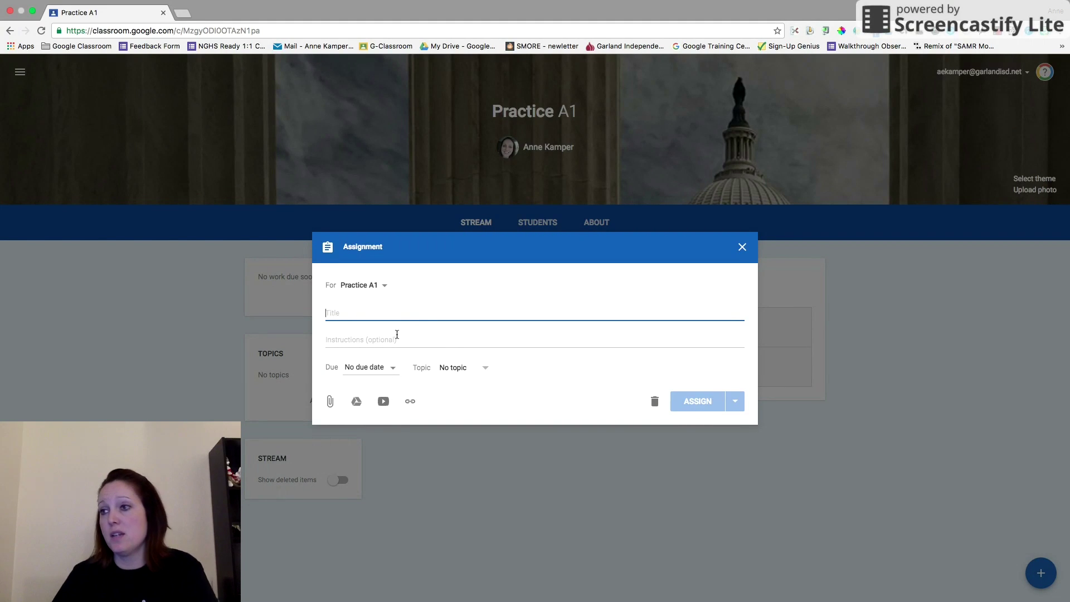
{"action": "type", "text": "Test"}
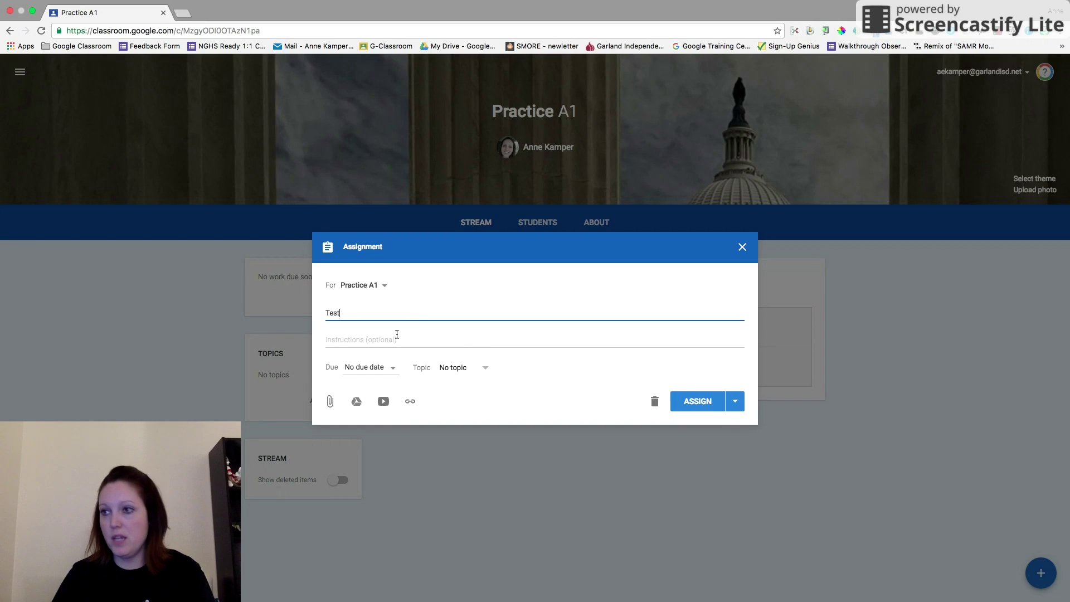
Try out a scheduled posting date of Dec 20, 2016 for the assignment, return to its form without scheduling, and view the posting options again.
{"action": "left_click", "coordinate": [735, 402]}
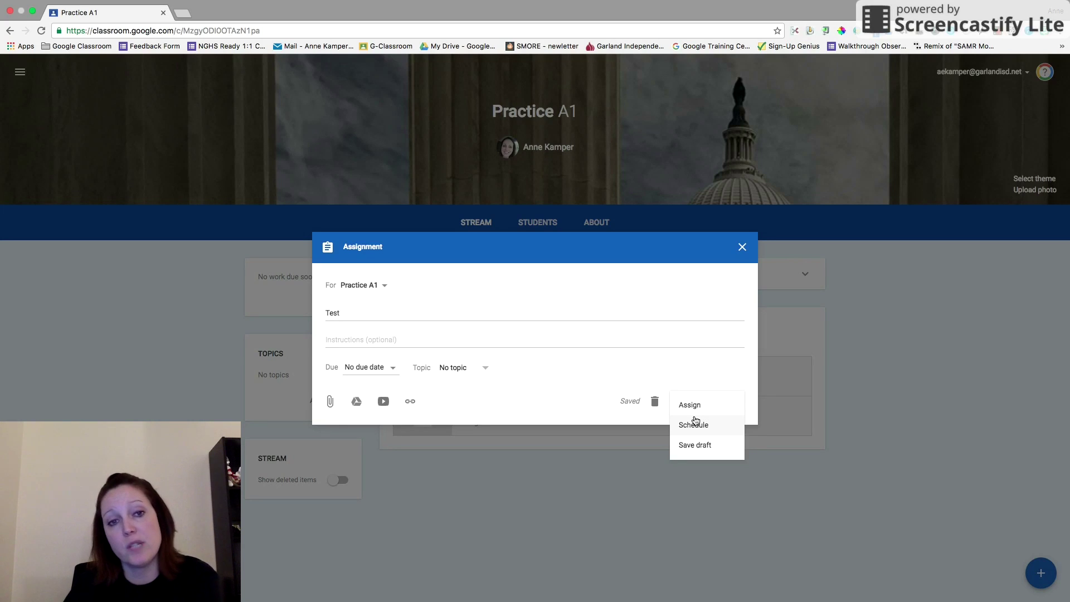
{"action": "left_click", "coordinate": [694, 425]}
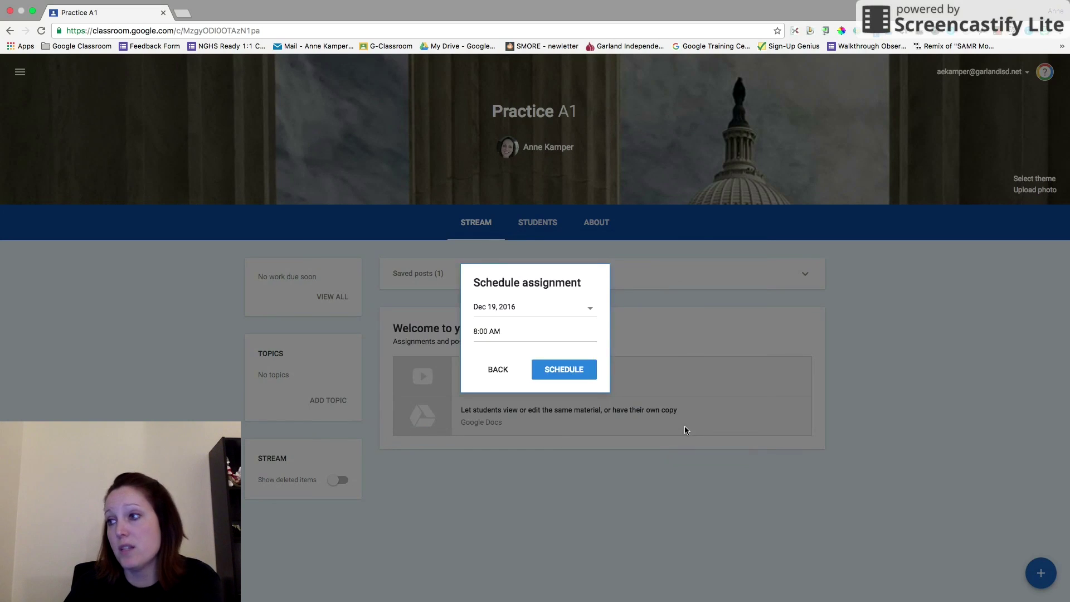
{"action": "left_click", "coordinate": [508, 307]}
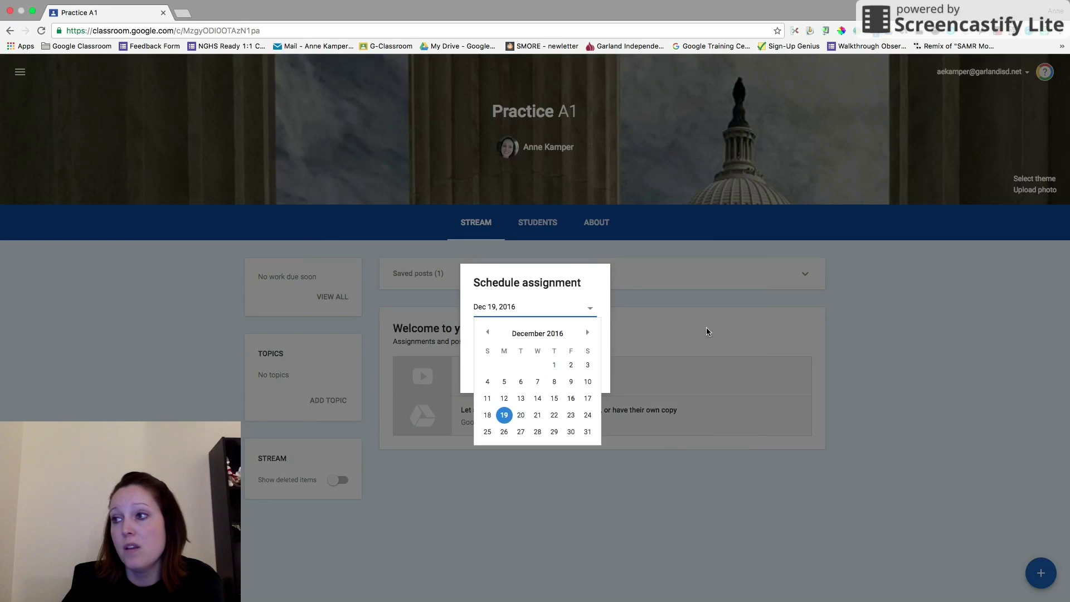
{"action": "left_click", "coordinate": [521, 413]}
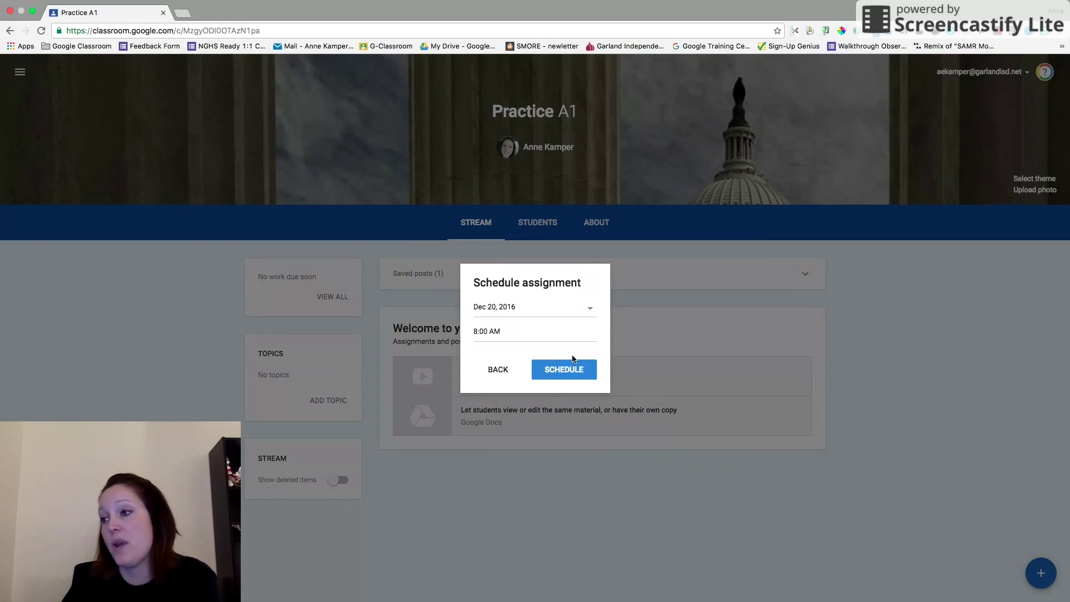
{"action": "left_click", "coordinate": [498, 370]}
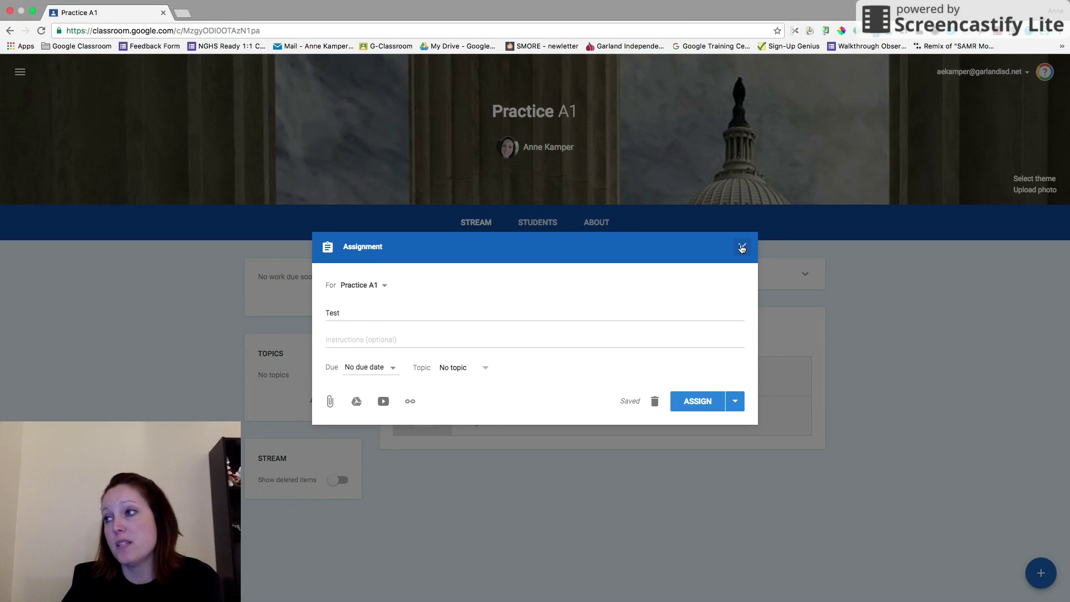
{"action": "left_click", "coordinate": [736, 402]}
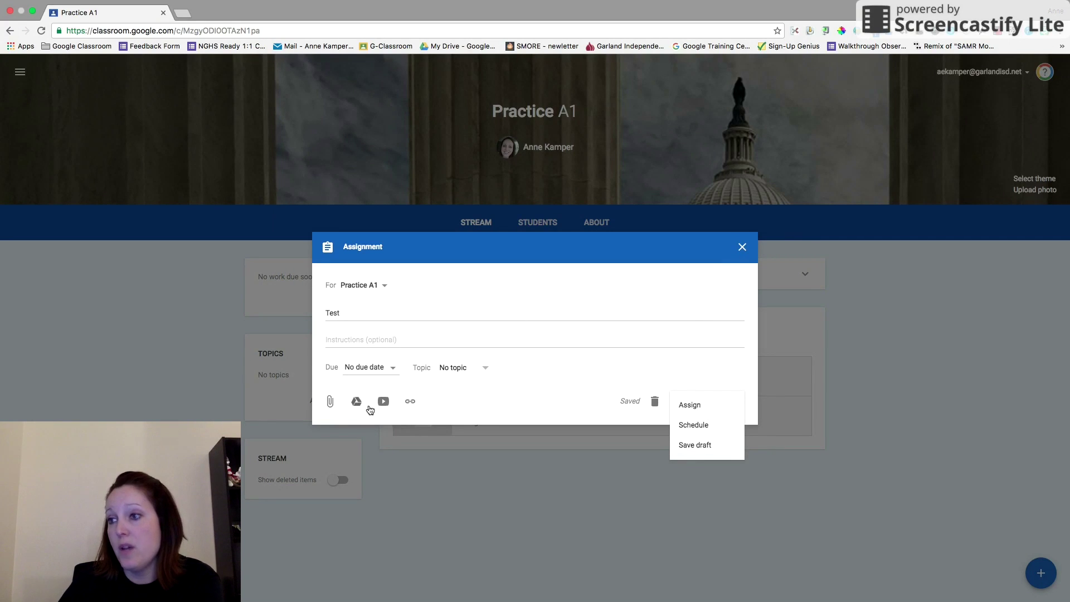
Attach the recent Google Slides file "Test" from Google Drive to the assignment.
{"action": "left_click", "coordinate": [358, 403]}
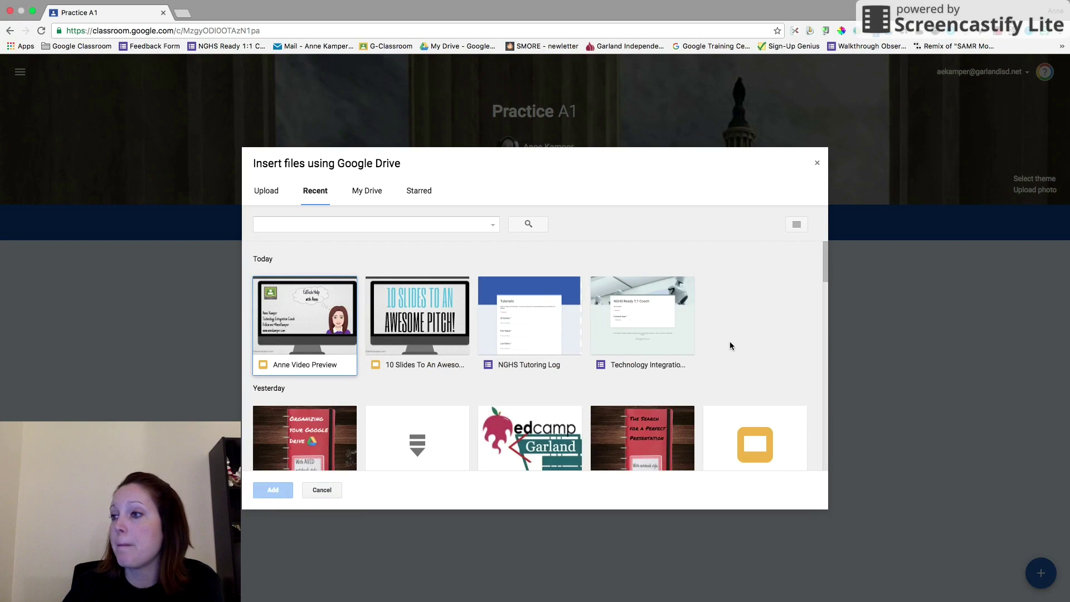
{"action": "scroll", "coordinate": [730, 345], "scroll_direction": "down", "scroll_amount": 5}
{"action": "scroll", "coordinate": [618, 386], "scroll_direction": "down", "scroll_amount": 3}
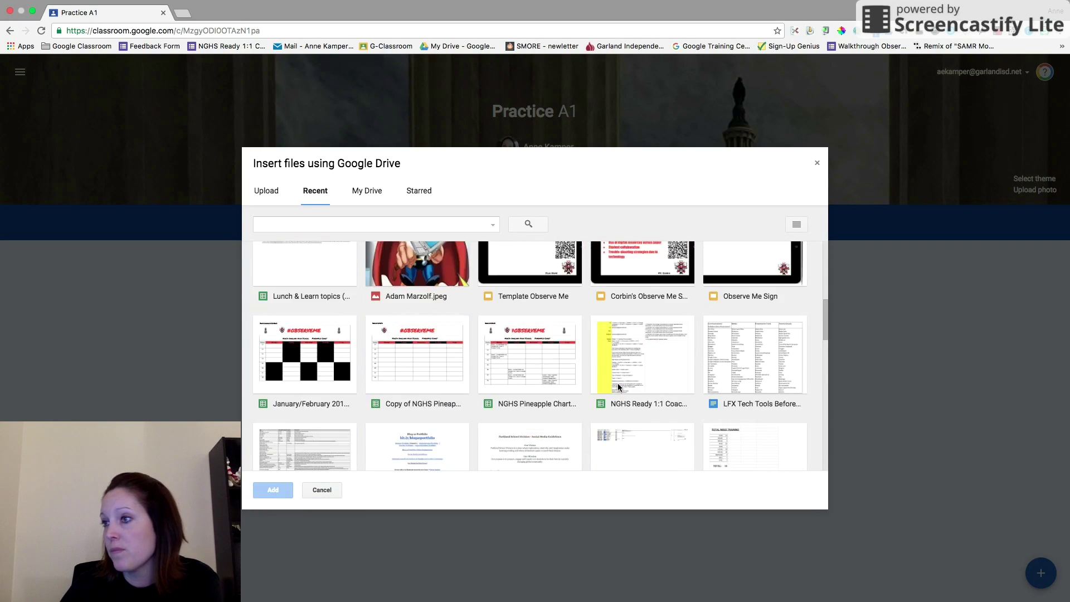
{"action": "scroll", "coordinate": [618, 386], "scroll_direction": "up", "scroll_amount": 10}
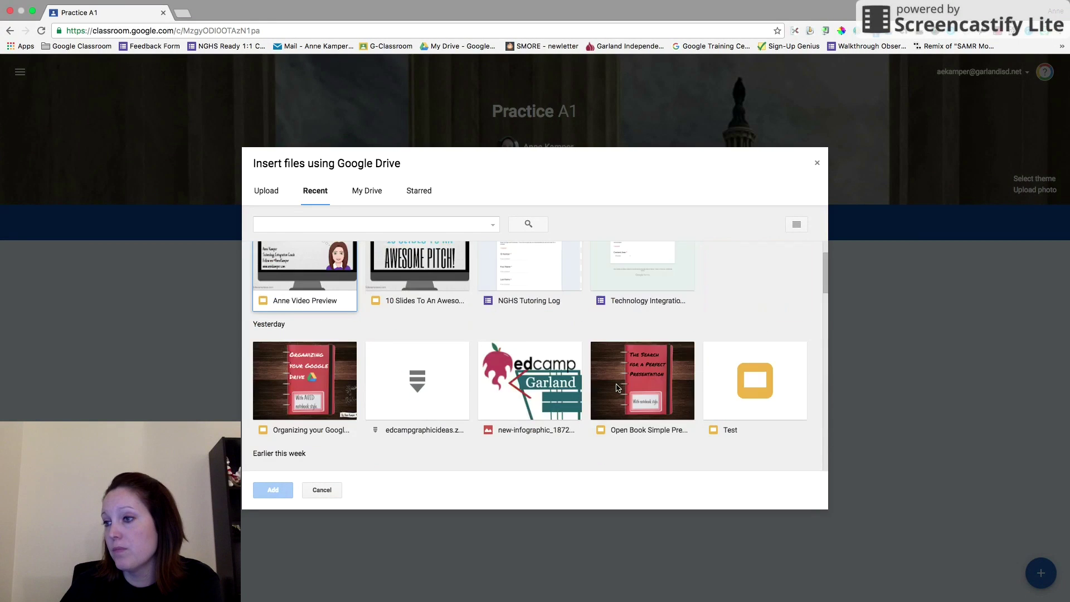
{"action": "left_click", "coordinate": [734, 365]}
{"action": "left_click", "coordinate": [273, 490]}
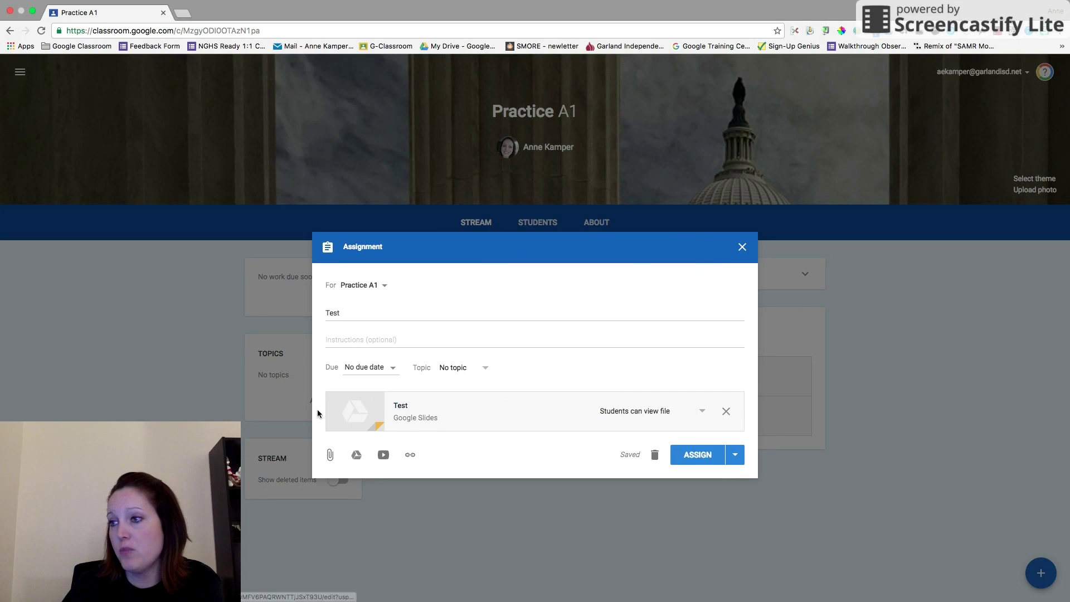
Set the attached Slides file to "Make a copy for each student" and assign the assignment to the class.
{"action": "left_click", "coordinate": [664, 411]}
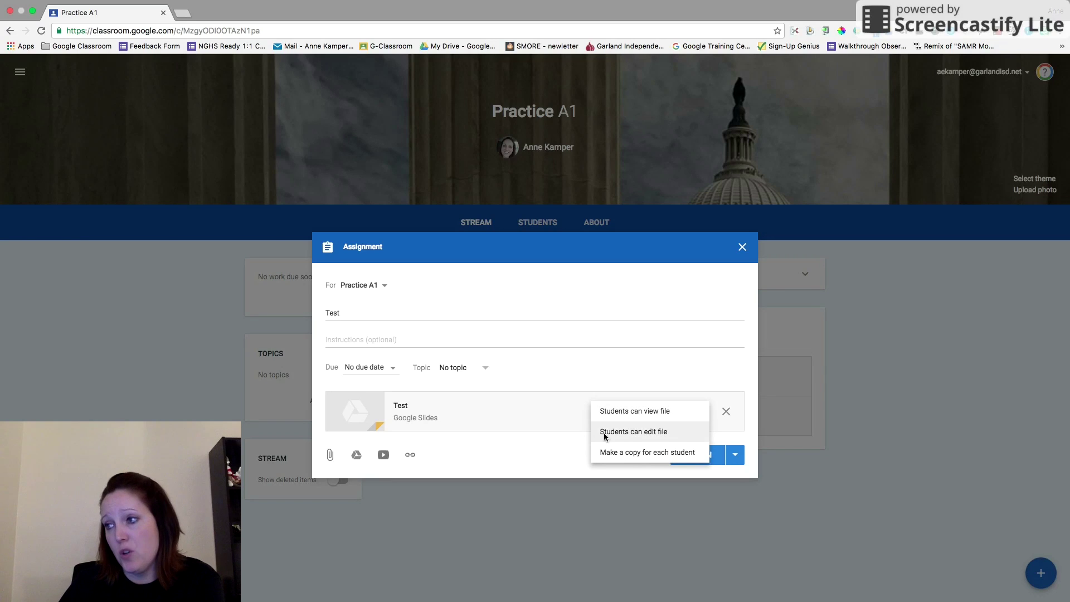
{"action": "left_click", "coordinate": [644, 457]}
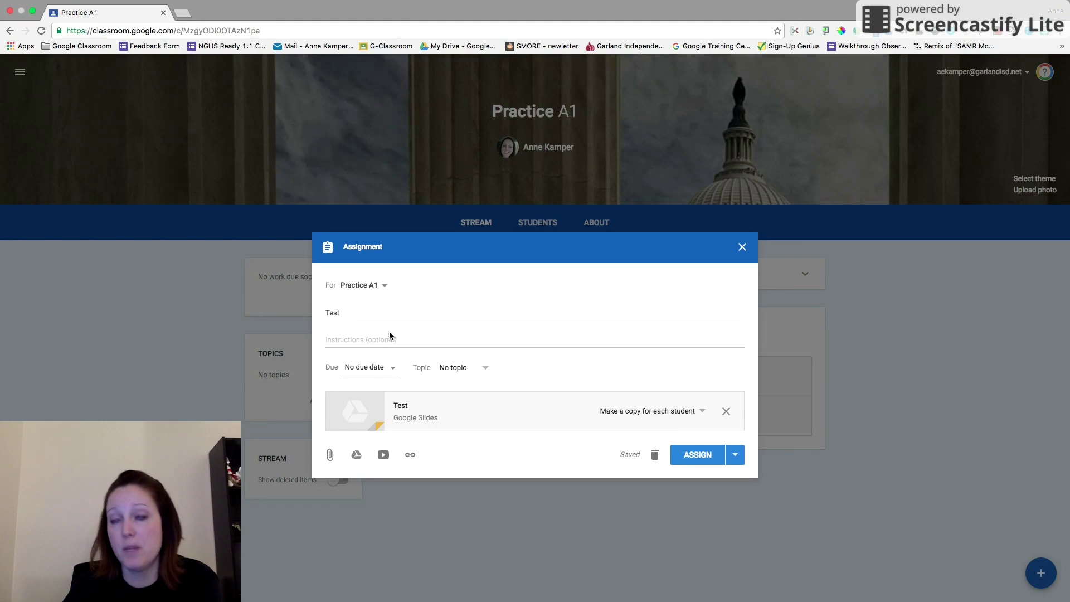
{"action": "left_click", "coordinate": [698, 454]}
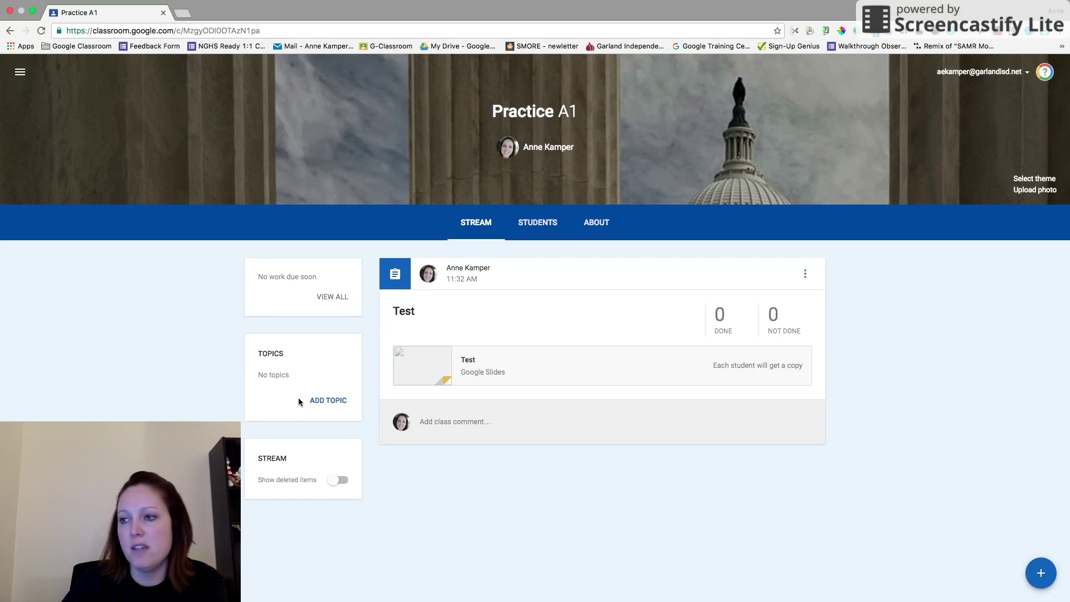
Briefly show the stream's deleted items, and view the Test assignment's edit form without changing anything.
{"action": "left_click", "coordinate": [337, 480]}
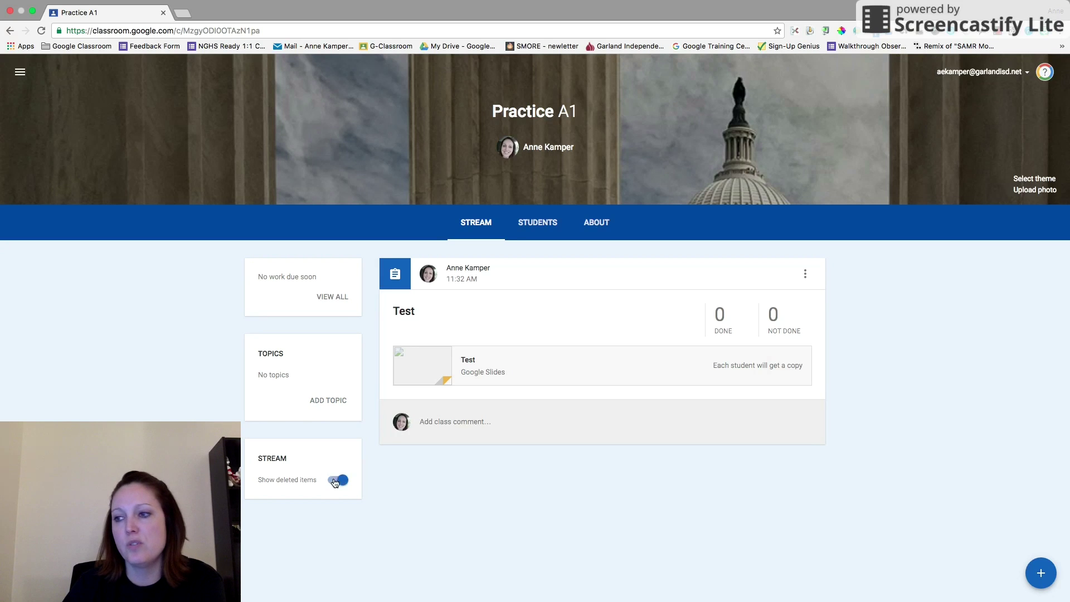
{"action": "left_click", "coordinate": [338, 480]}
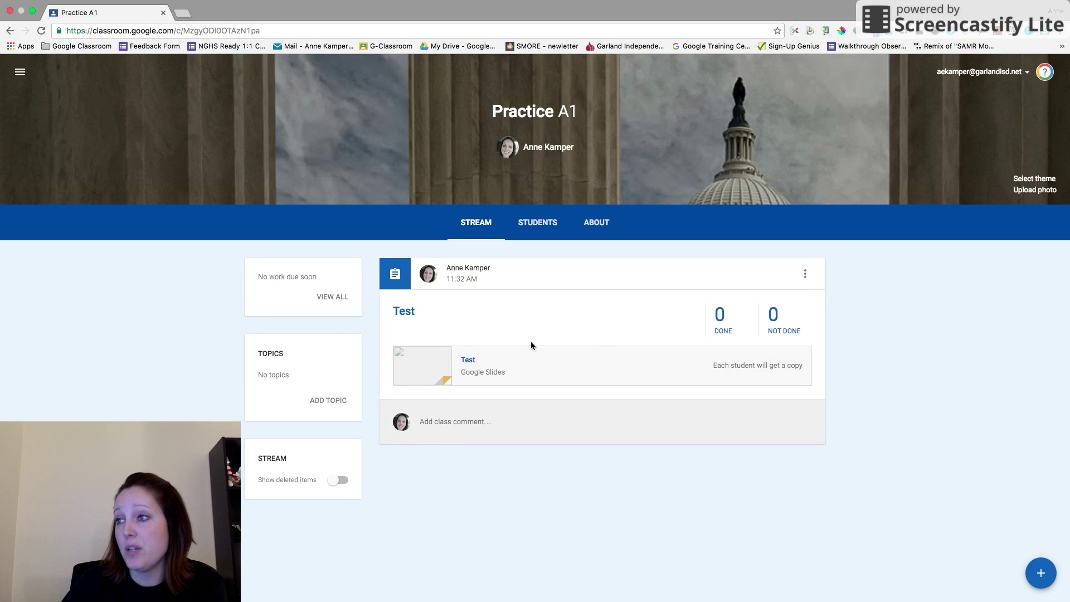
{"action": "left_click", "coordinate": [805, 274]}
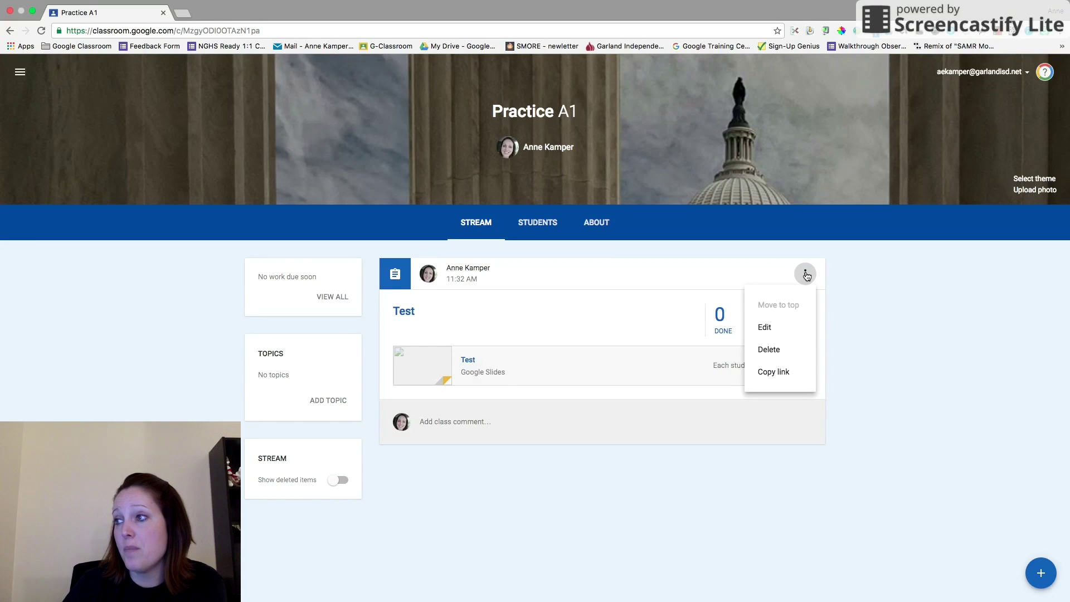
{"action": "left_click", "coordinate": [763, 329]}
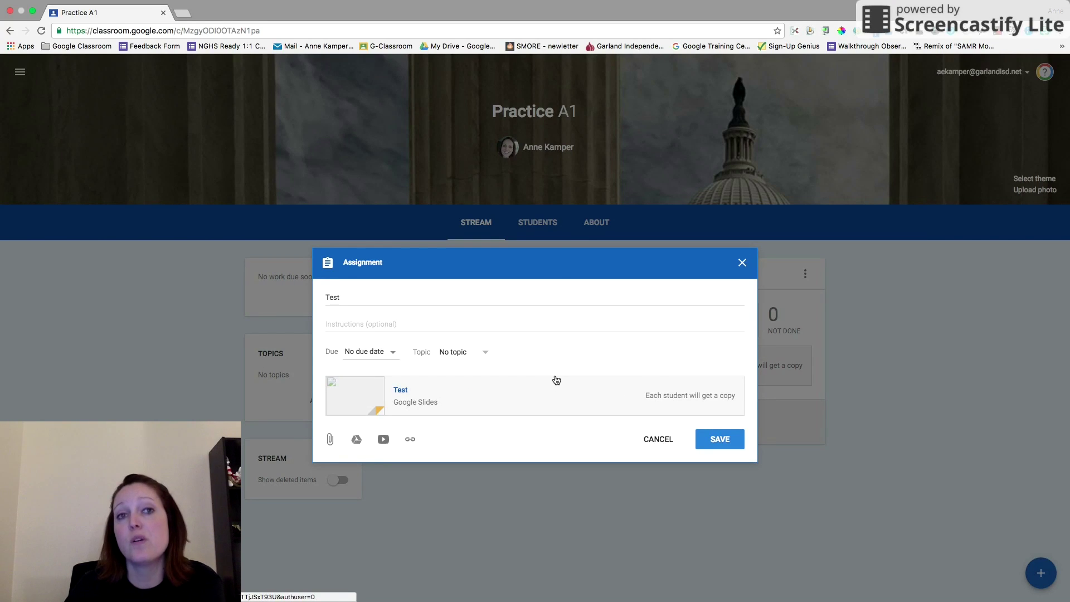
{"action": "left_click", "coordinate": [743, 263]}
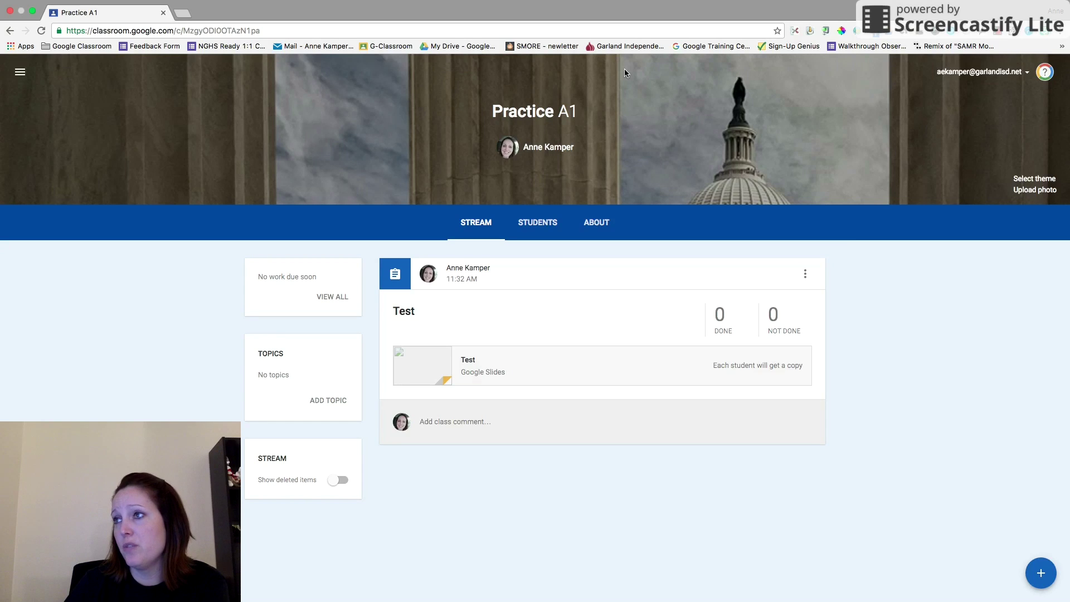
Change the class theme to the gallery image with purple spheres.
{"action": "left_click", "coordinate": [1034, 178]}
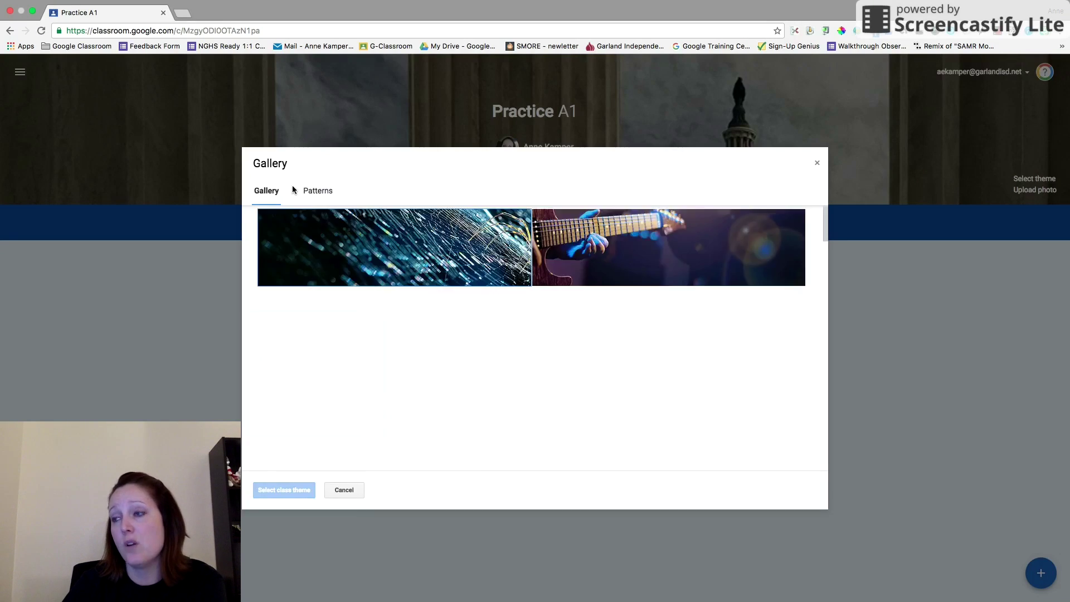
{"action": "left_click", "coordinate": [610, 391]}
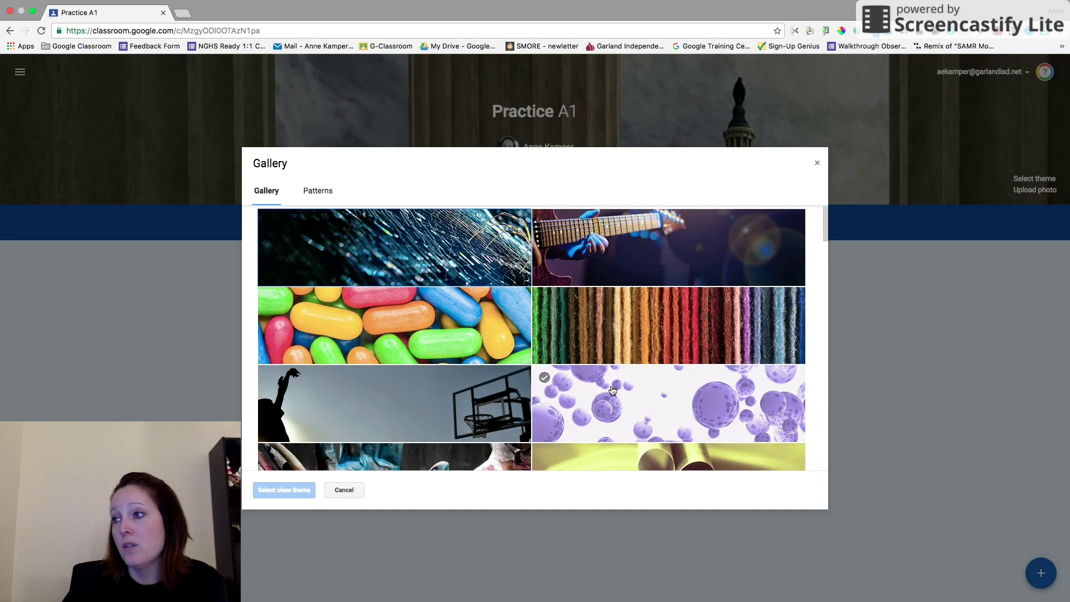
{"action": "left_click", "coordinate": [284, 490]}
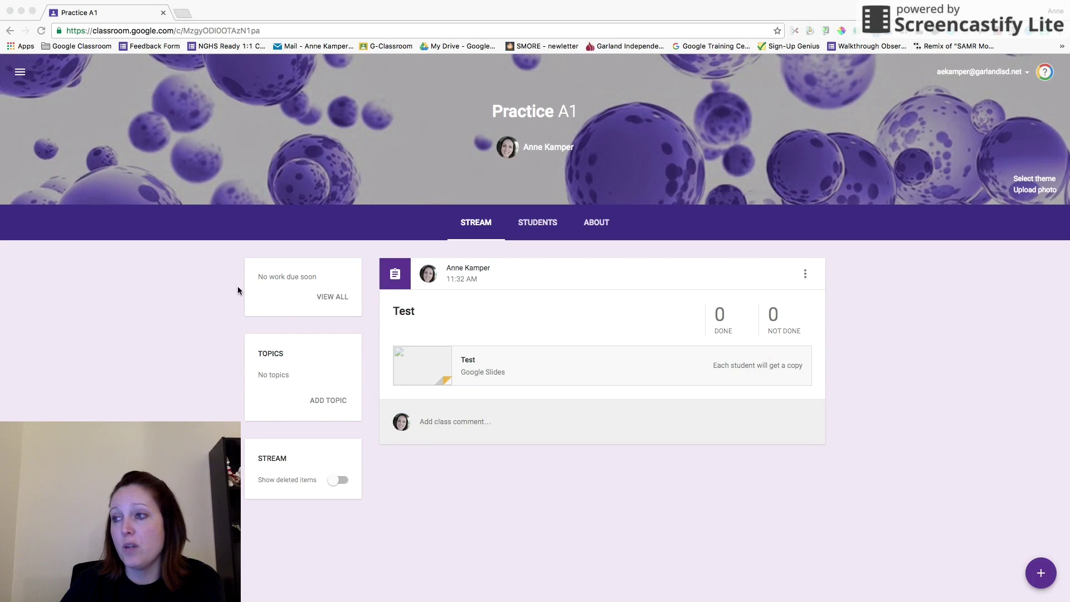
Open the class's Students page.
{"action": "left_click", "coordinate": [538, 223]}
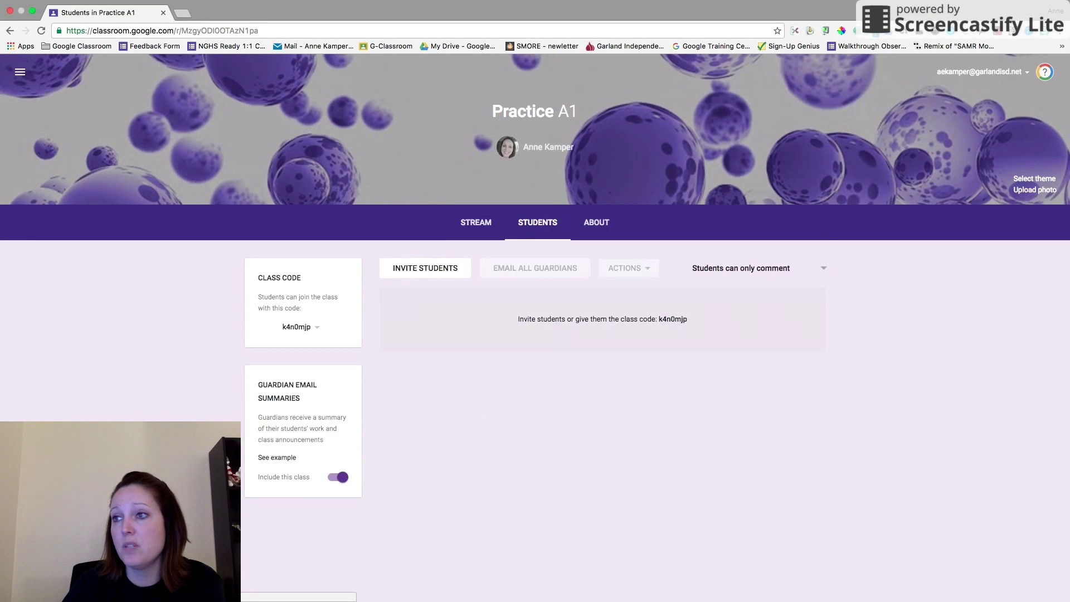